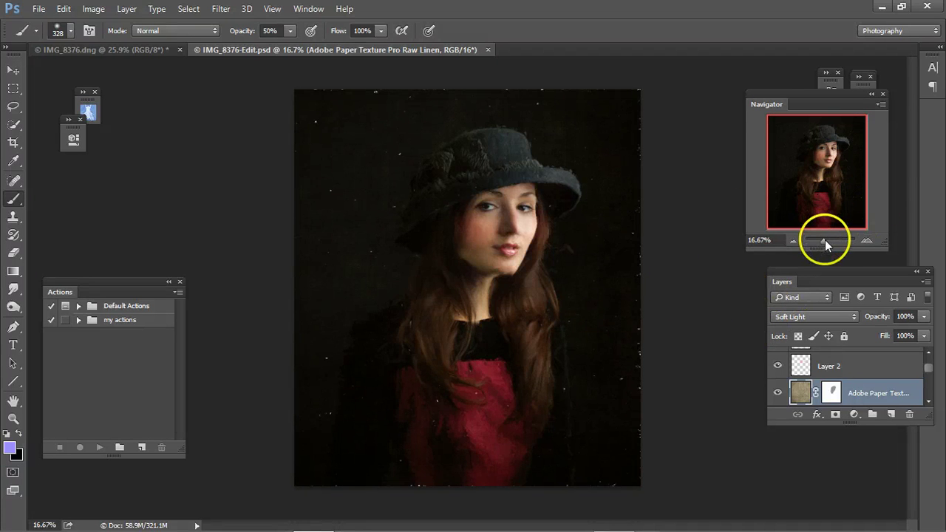
# - Inspect the painted texture of the finished portrait up close around the dress and hair
pyautogui.moveTo(824, 243); pyautogui.dragTo(828, 240)
pyautogui.moveTo(819, 185); pyautogui.dragTo(802, 200)
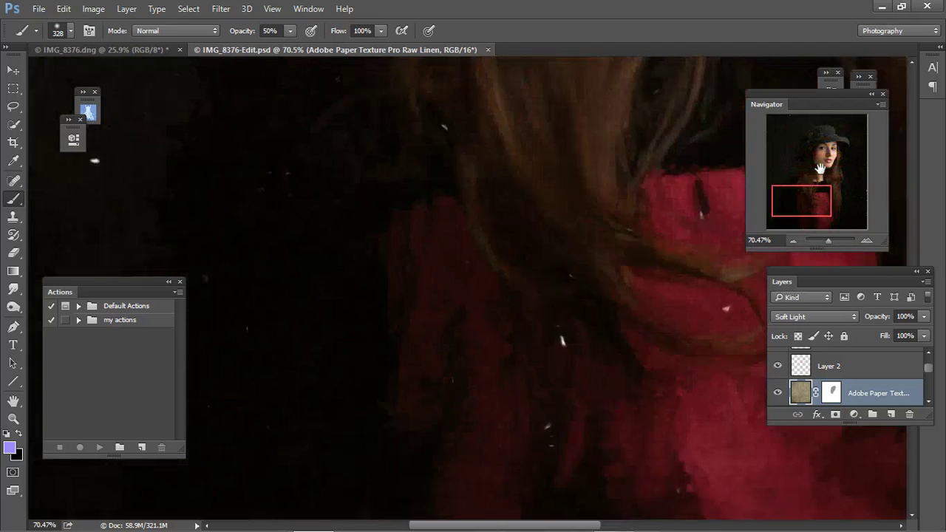
pyautogui.moveTo(820, 168); pyautogui.dragTo(819, 166)
pyautogui.moveTo(829, 241); pyautogui.dragTo(840, 258)
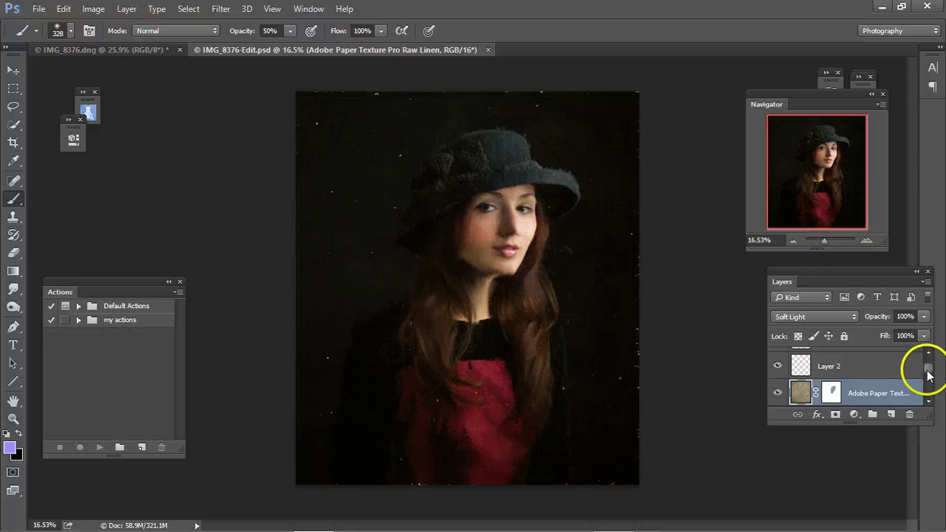
# - Hide every layer above the Background layer, from Layer 3 down to Background copy, to reveal the original photo
pyautogui.moveTo(928, 376); pyautogui.dragTo(928, 363)
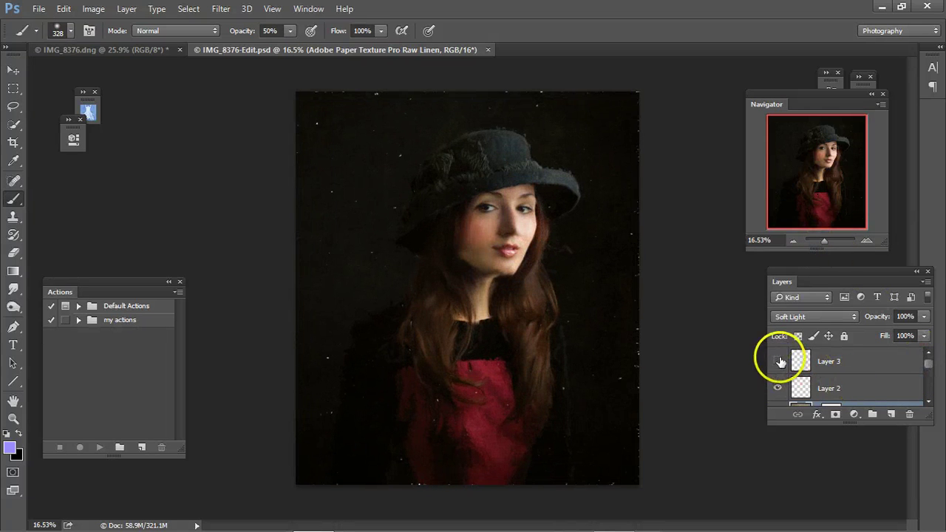
pyautogui.click(777, 387)
pyautogui.moveTo(931, 363); pyautogui.dragTo(929, 378)
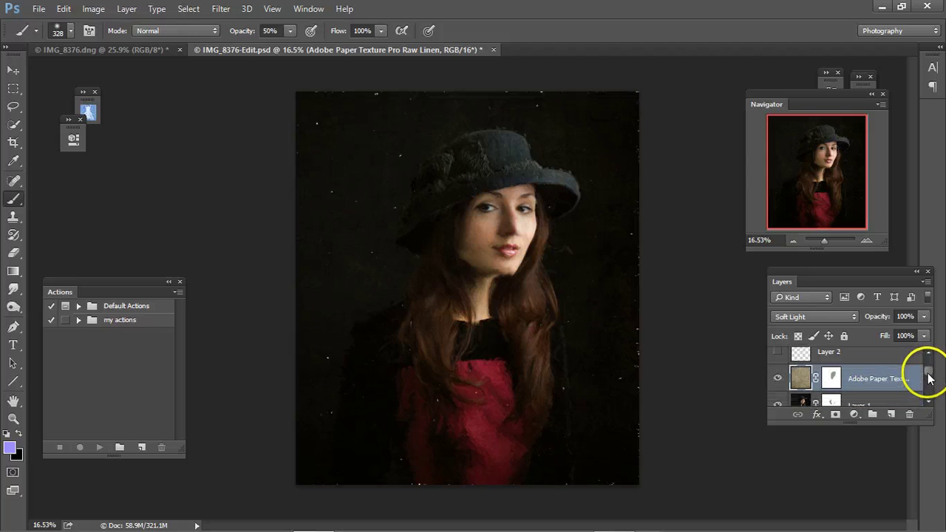
pyautogui.click(777, 378)
pyautogui.click(778, 401)
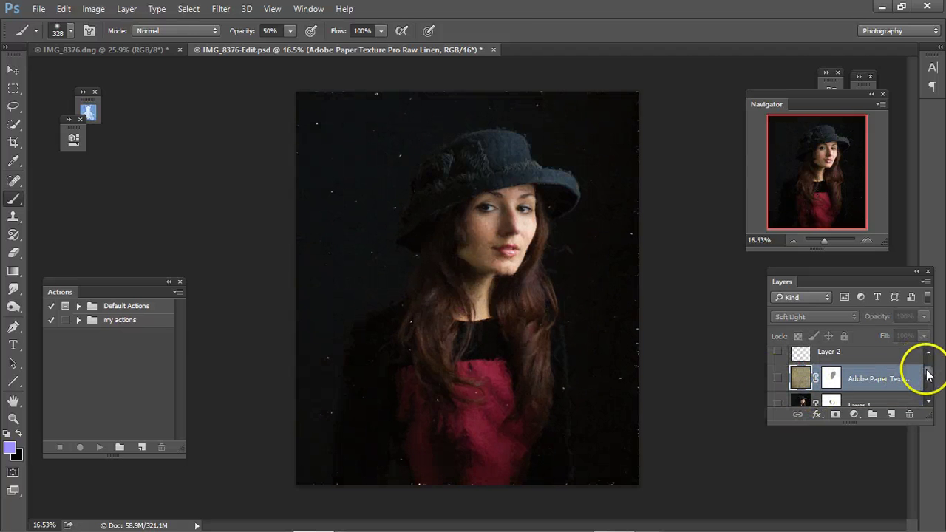
pyautogui.moveTo(927, 373); pyautogui.dragTo(929, 398)
pyautogui.click(777, 393)
pyautogui.click(778, 394)
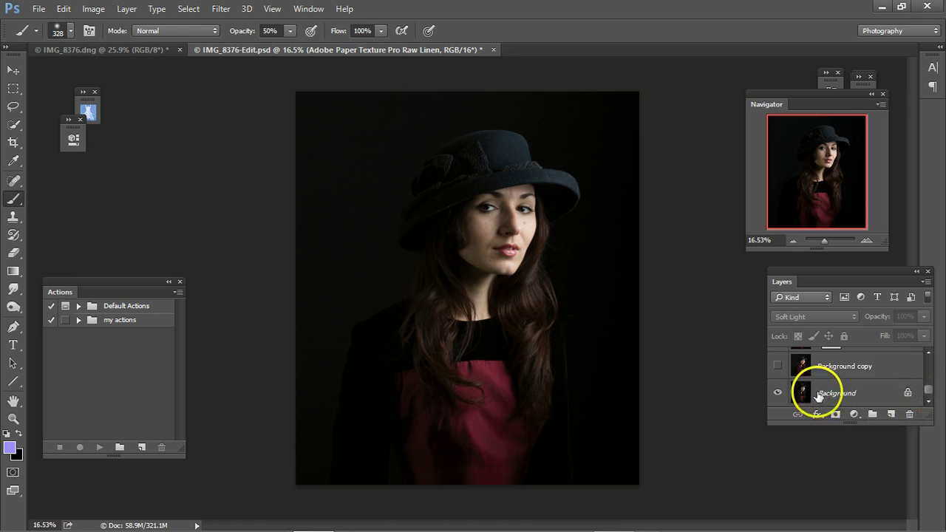
# - Make the Background copy and Background copy 2 layers visible again
pyautogui.click(779, 371)
pyautogui.scroll(3, 931, 382)
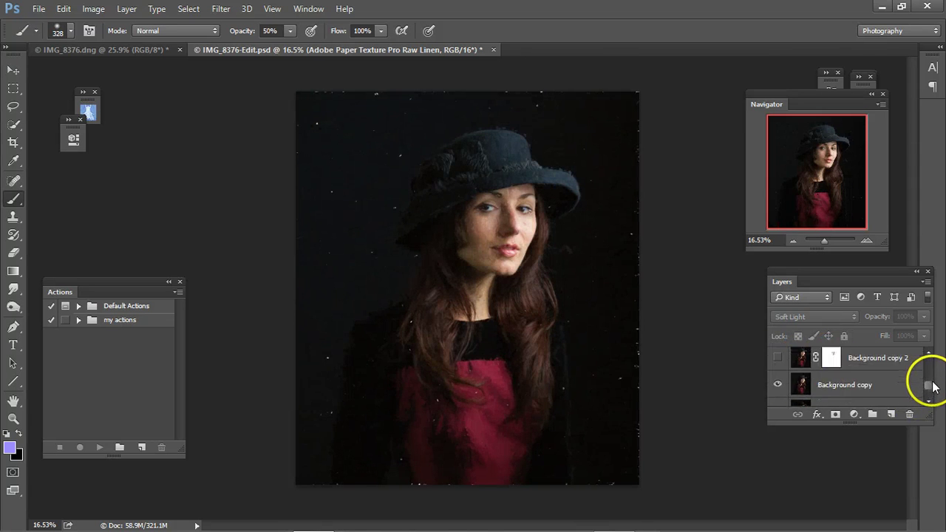
pyautogui.scroll(1, 934, 381)
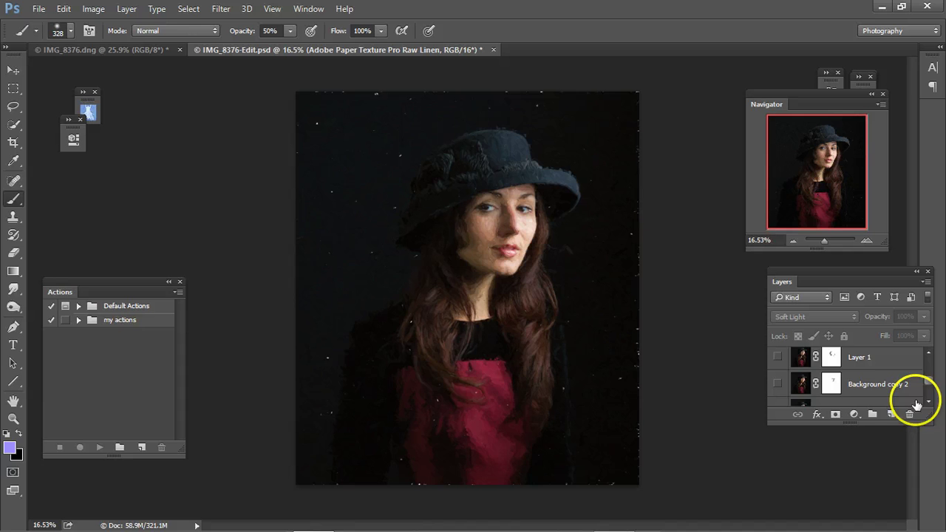
pyautogui.click(779, 384)
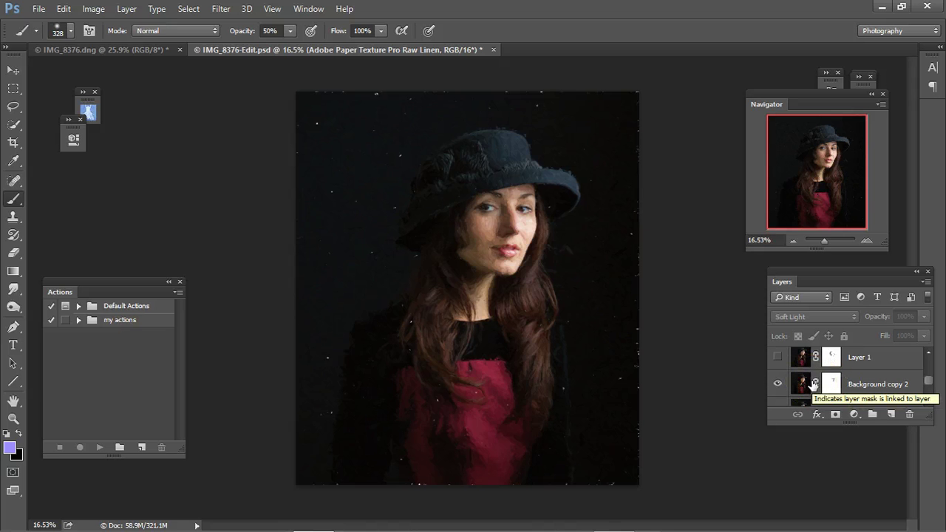
pyautogui.click(832, 384)
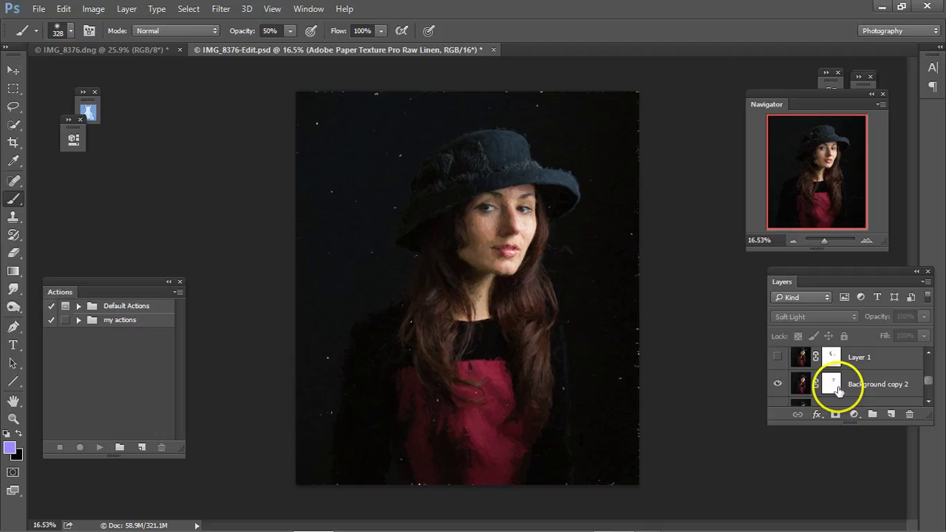
# - Compare the face and hair with Layer 1 and Background copy 2 toggled off and on, leaving both layers visible
pyautogui.click(779, 359)
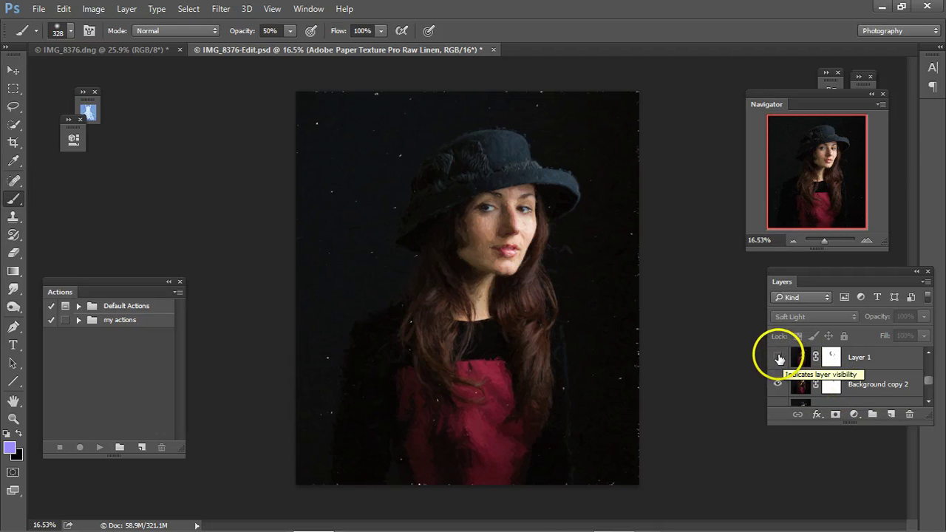
pyautogui.click(779, 384)
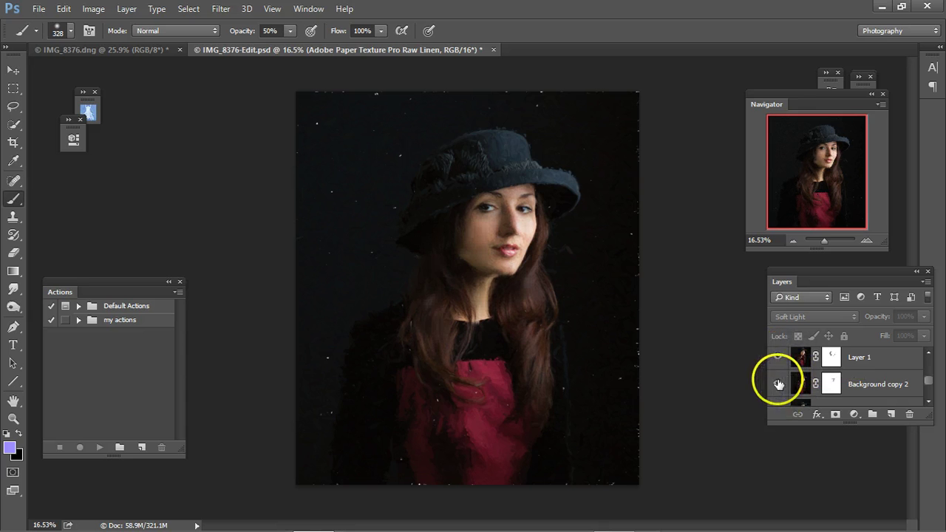
pyautogui.click(778, 385)
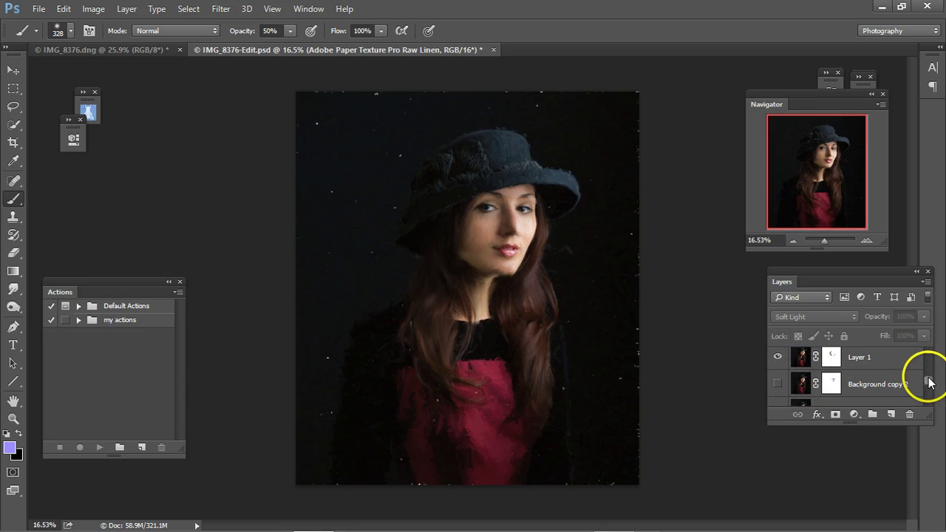
pyautogui.moveTo(927, 381); pyautogui.dragTo(927, 377)
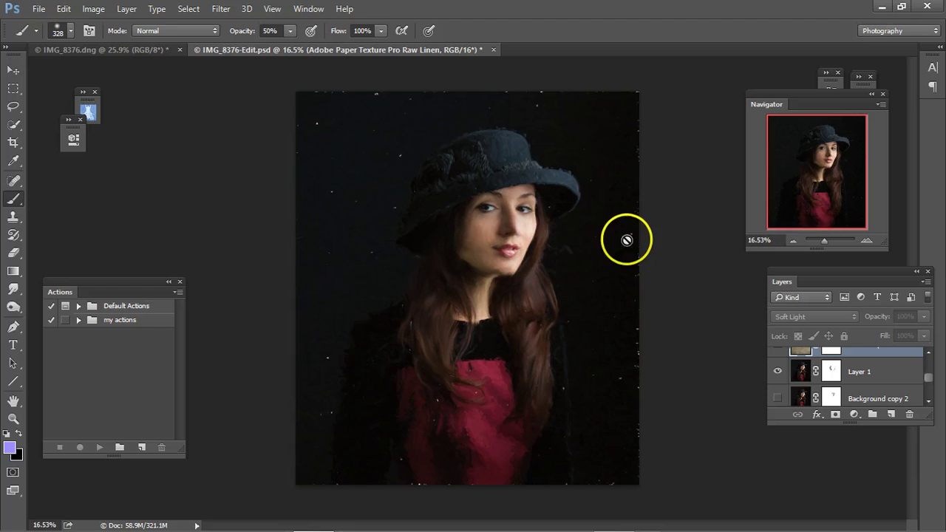
pyautogui.click(777, 398)
pyautogui.click(777, 372)
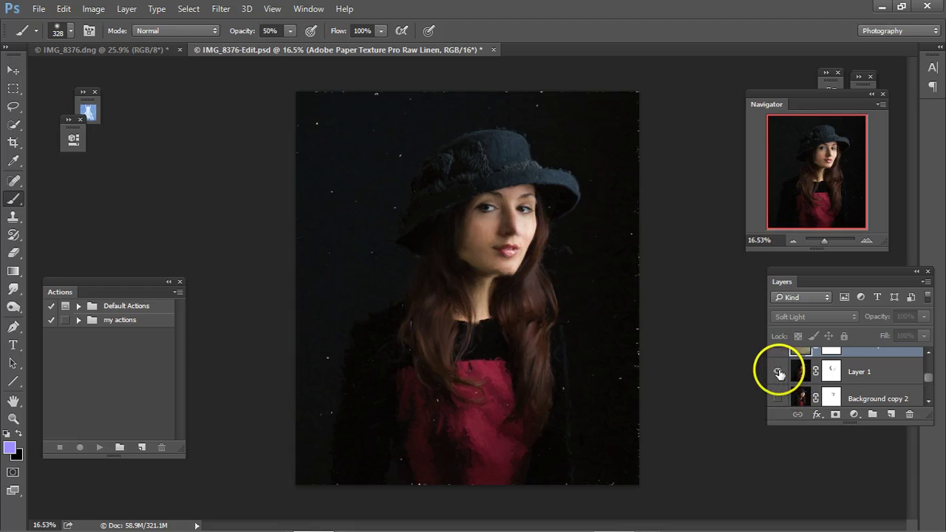
pyautogui.click(777, 398)
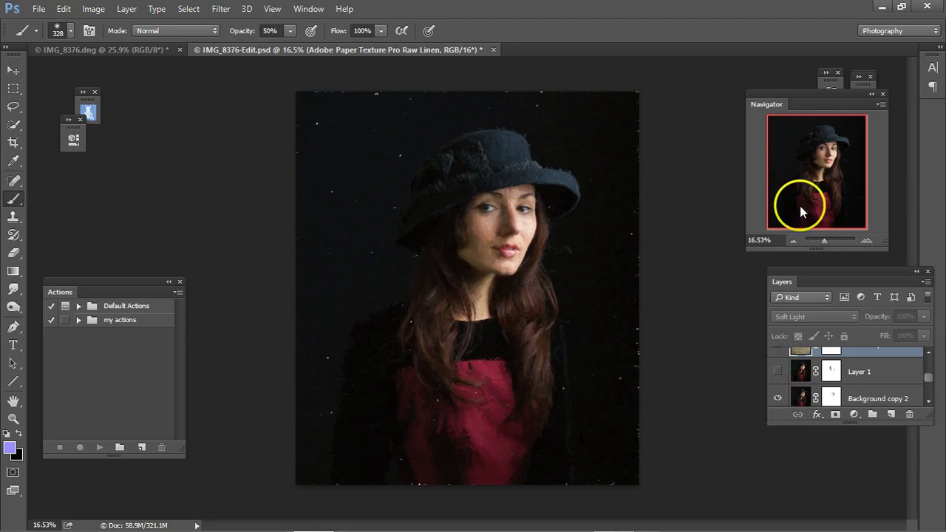
pyautogui.moveTo(824, 238); pyautogui.dragTo(819, 173)
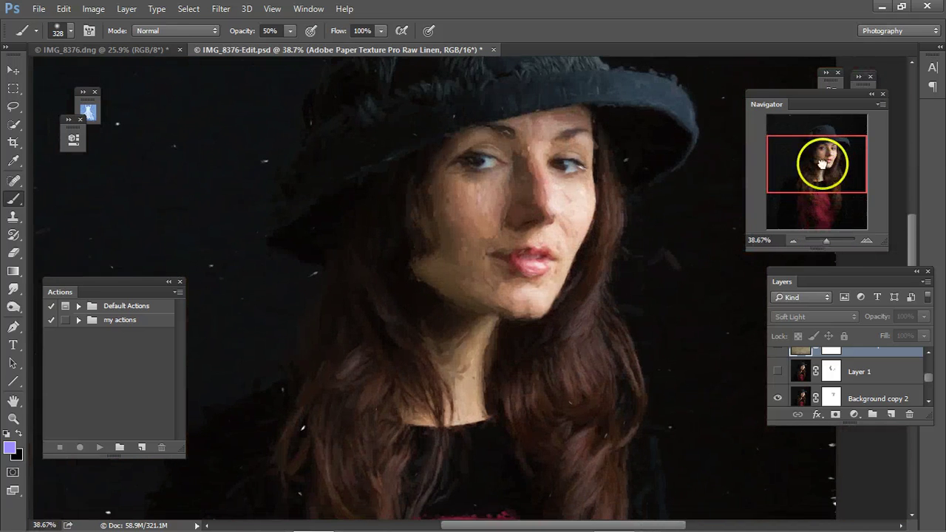
pyautogui.click(778, 372)
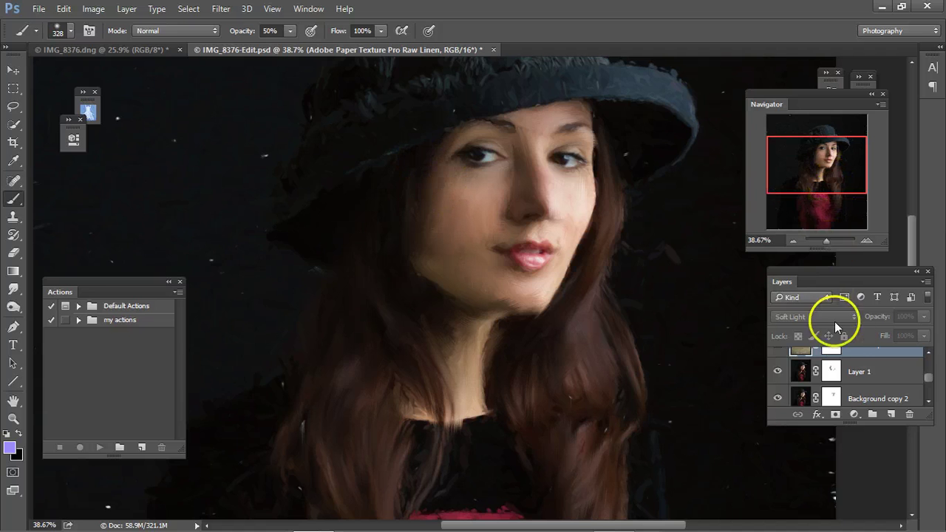
# - Make the Adobe Paper Texture layer, Layer 2 and Layer 3 visible again
pyautogui.scroll(1, 928, 376)
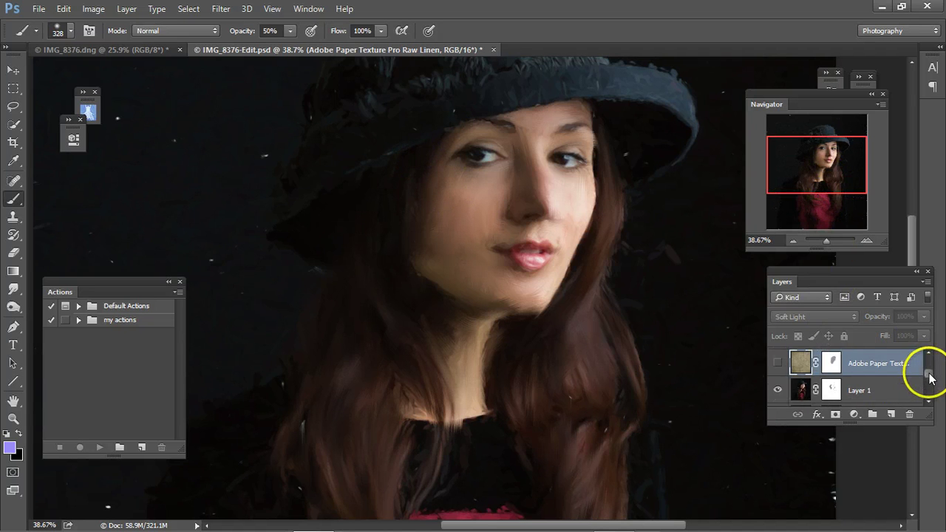
pyautogui.click(779, 368)
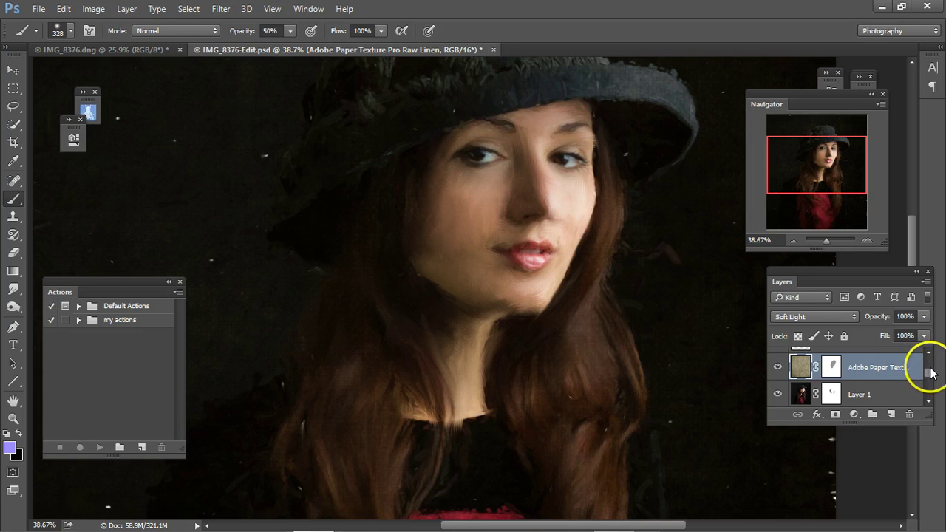
pyautogui.scroll(2, 929, 373)
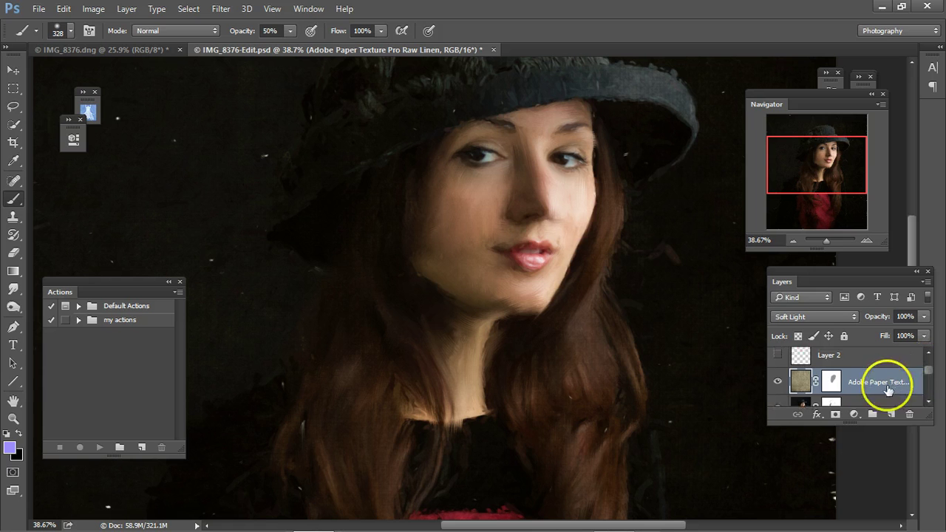
pyautogui.scroll(1, 930, 369)
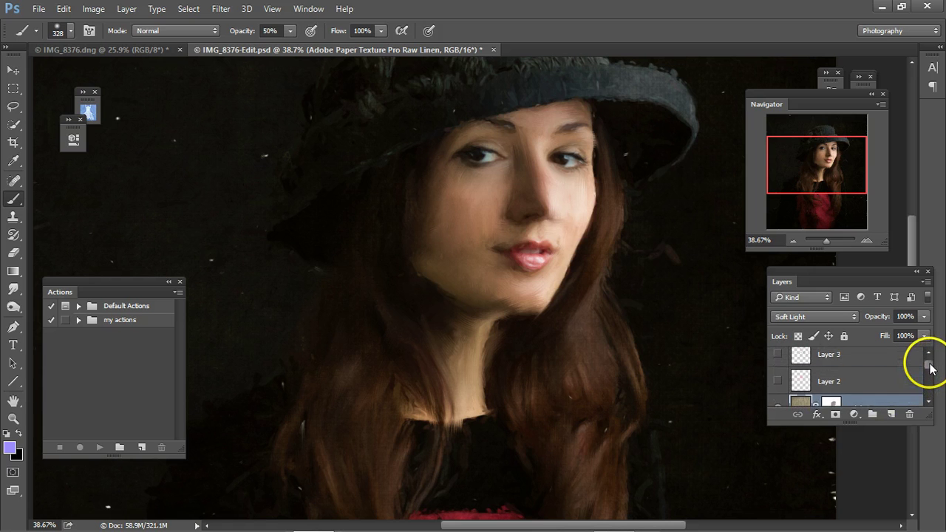
pyautogui.click(776, 389)
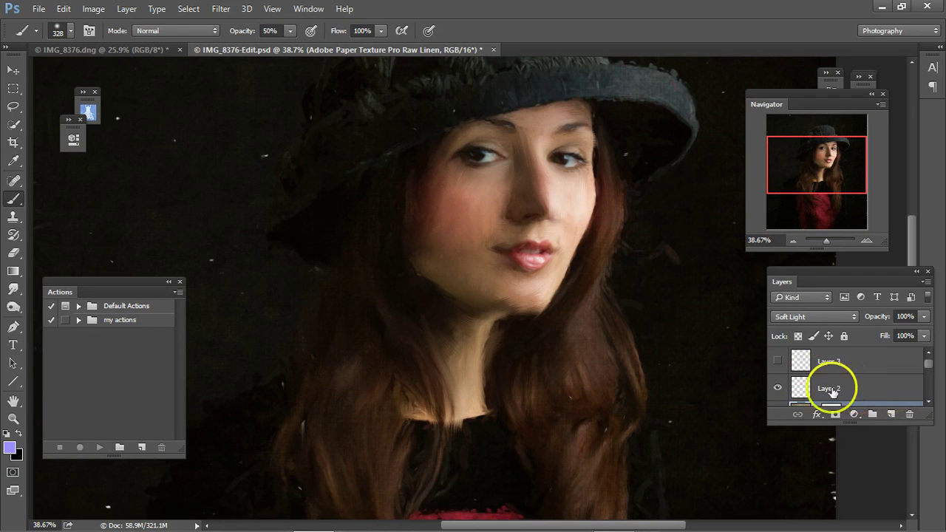
pyautogui.click(778, 362)
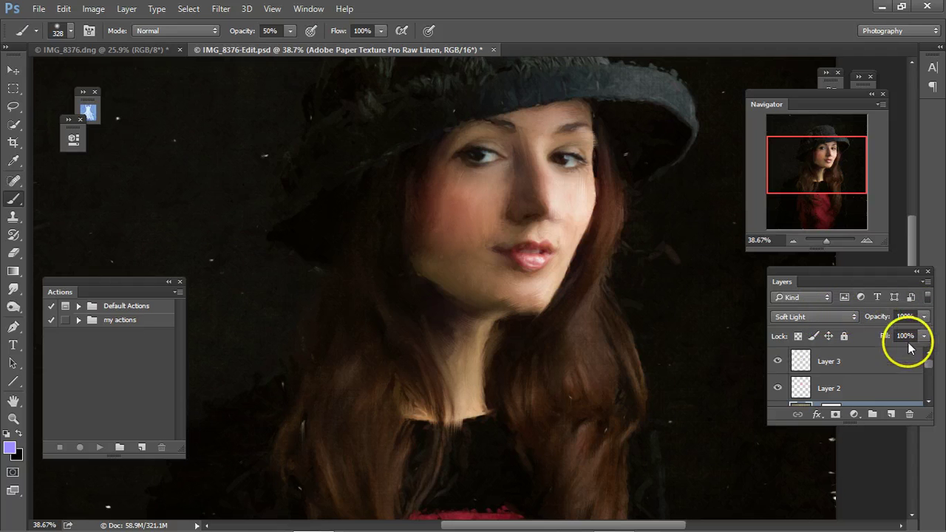
# - Set Layer 3's opacity to 12%
pyautogui.click(887, 361)
pyautogui.moveTo(923, 316); pyautogui.dragTo(869, 330)
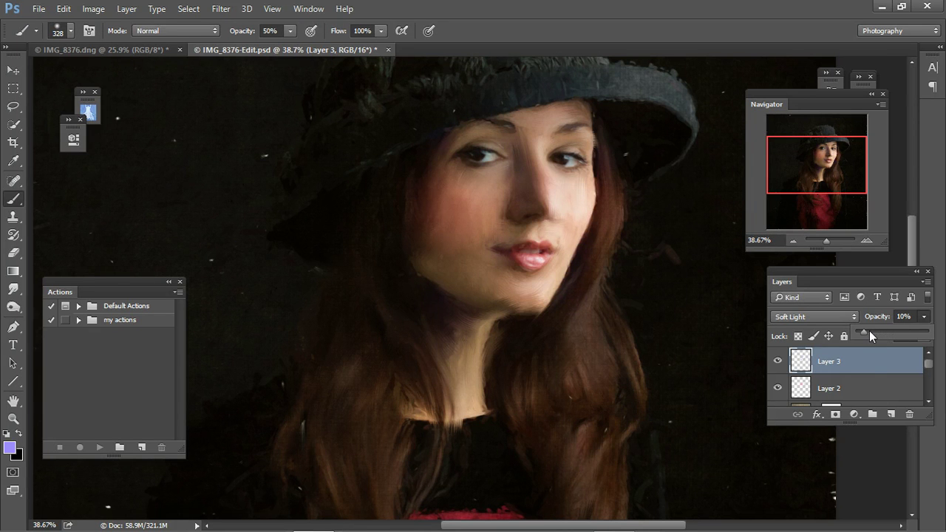
pyautogui.click(864, 337)
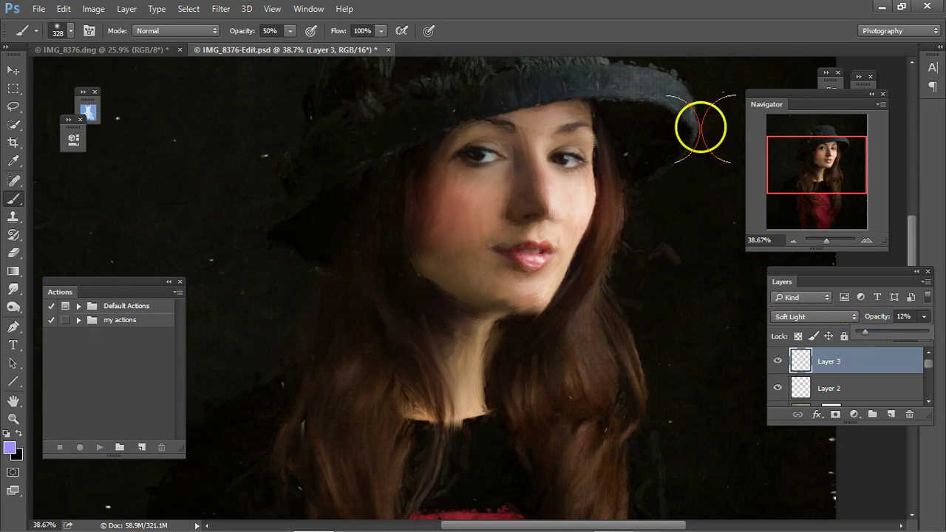
# - Close IMG_8376-Edit.psd without saving the changes
pyautogui.click(387, 50)
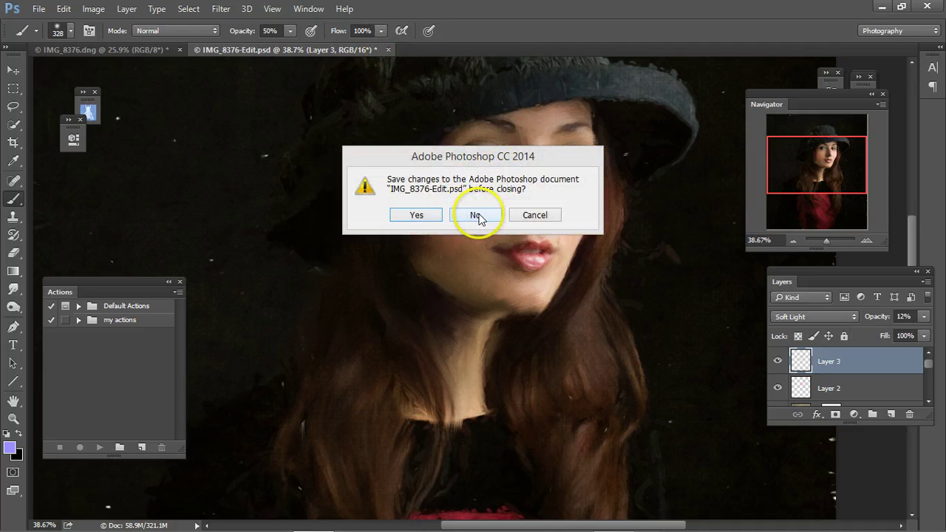
pyautogui.click(482, 212)
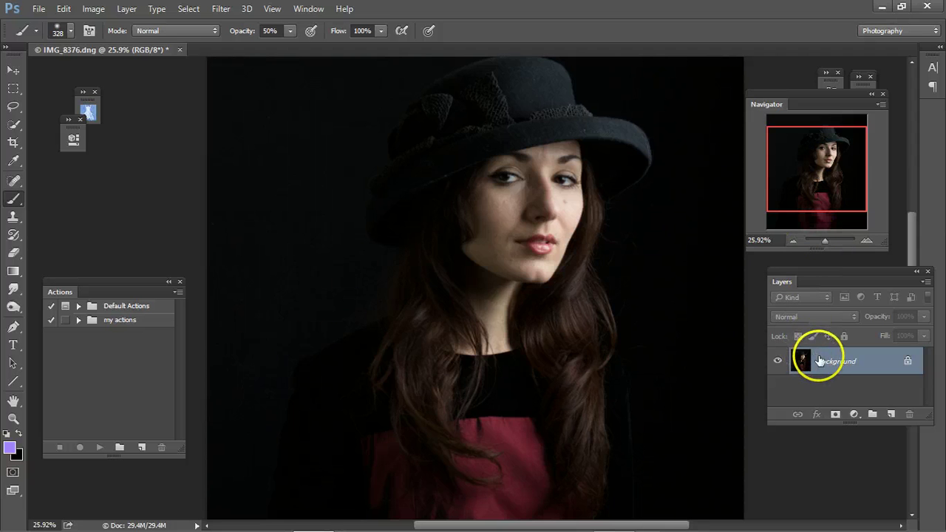
# - Duplicate the Background layer of IMG_8376.dng and apply Topaz Impression's Oil Painting III effect from the Painting category to the copy
pyautogui.moveTo(819, 360); pyautogui.dragTo(891, 412)
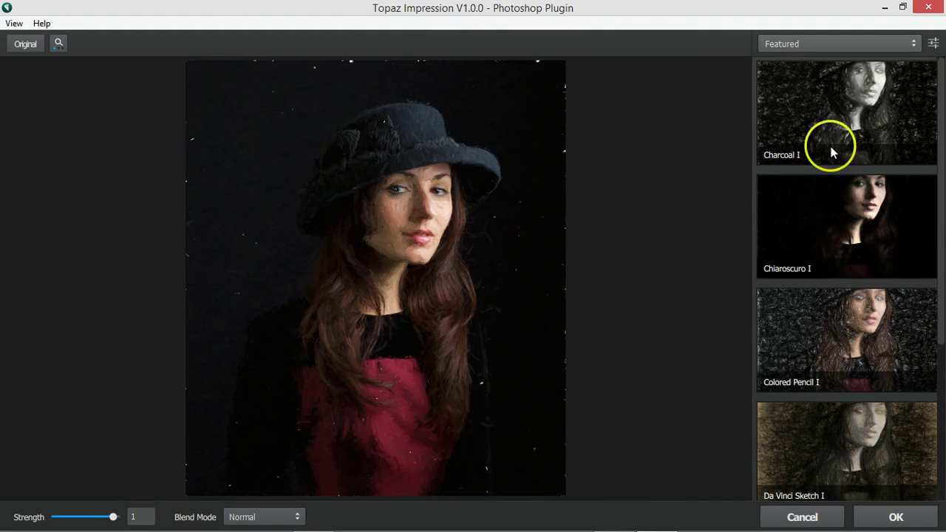
pyautogui.click(914, 44)
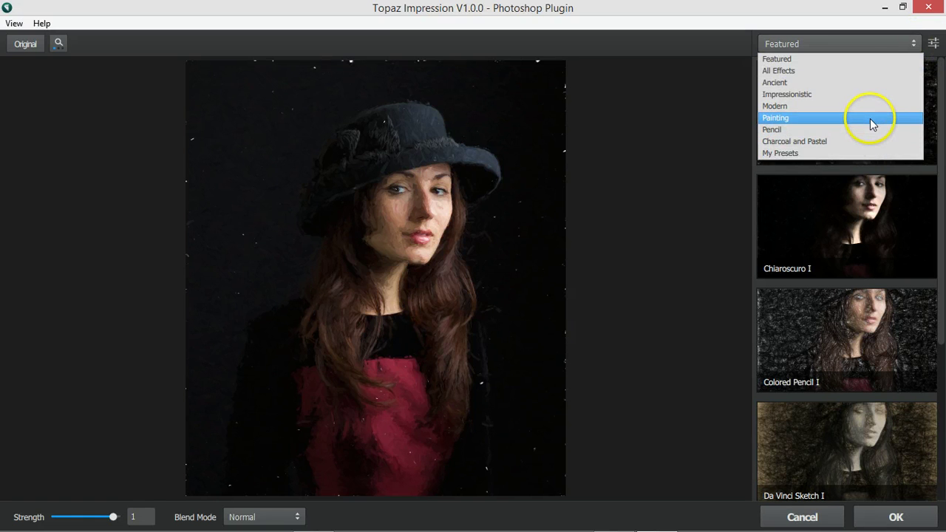
pyautogui.click(869, 120)
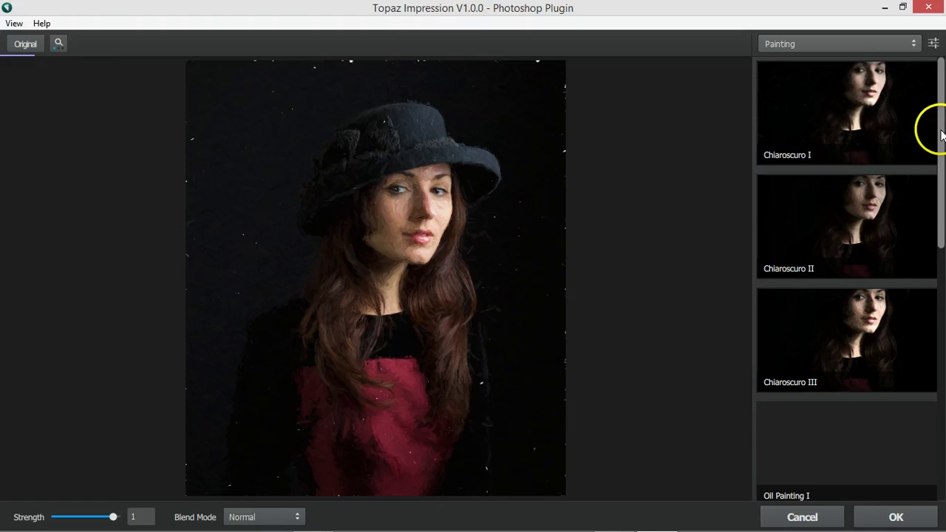
pyautogui.moveTo(942, 135)
pyautogui.mouseDown()
pyautogui.moveTo(927, 351)
pyautogui.moveTo(933, 327)
pyautogui.mouseUp()
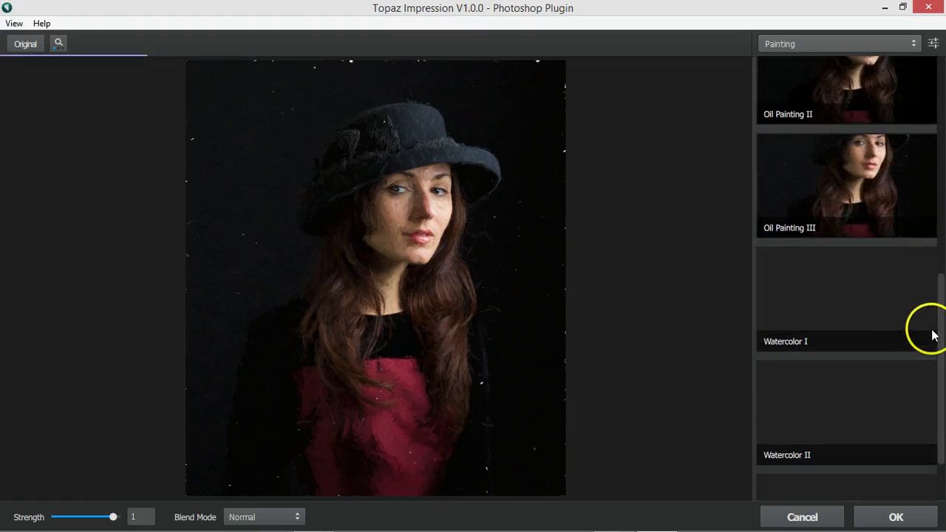
pyautogui.click(853, 182)
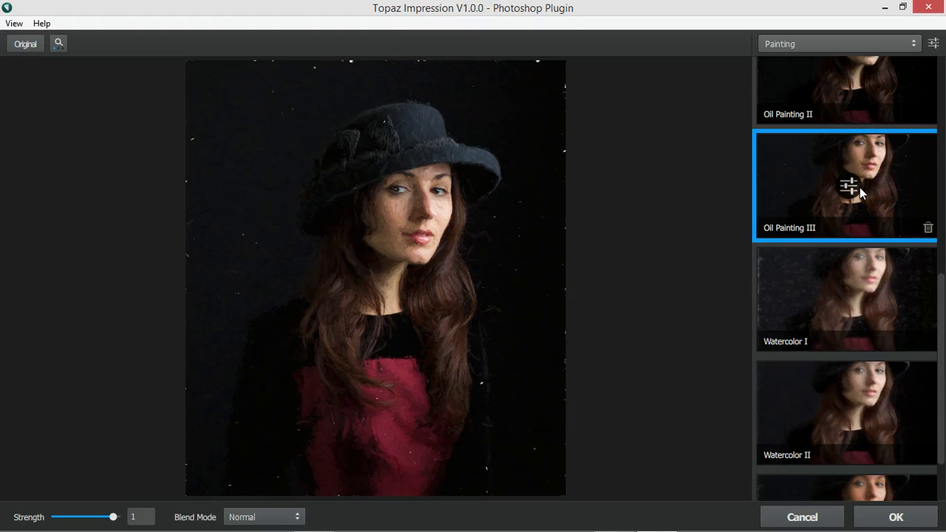
pyautogui.click(896, 517)
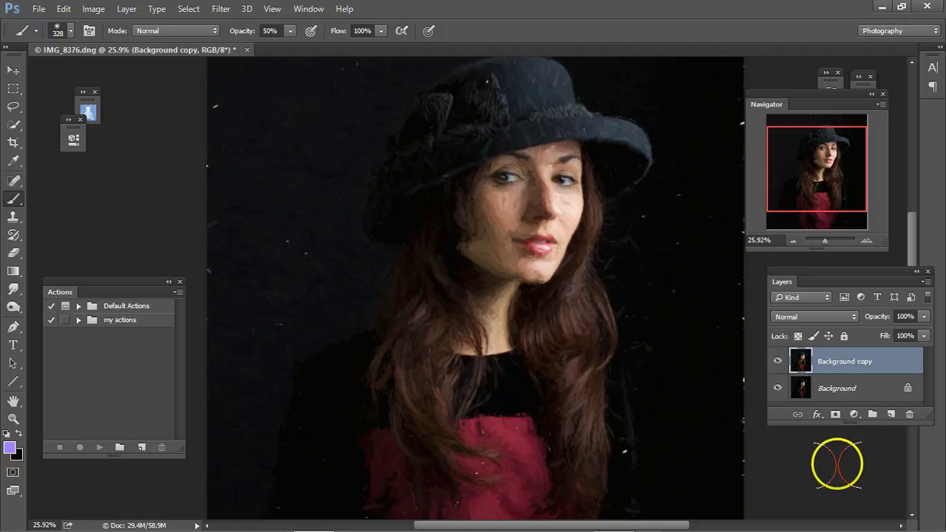
# - Add a white layer mask to the Background copy layer
pyautogui.click(835, 416)
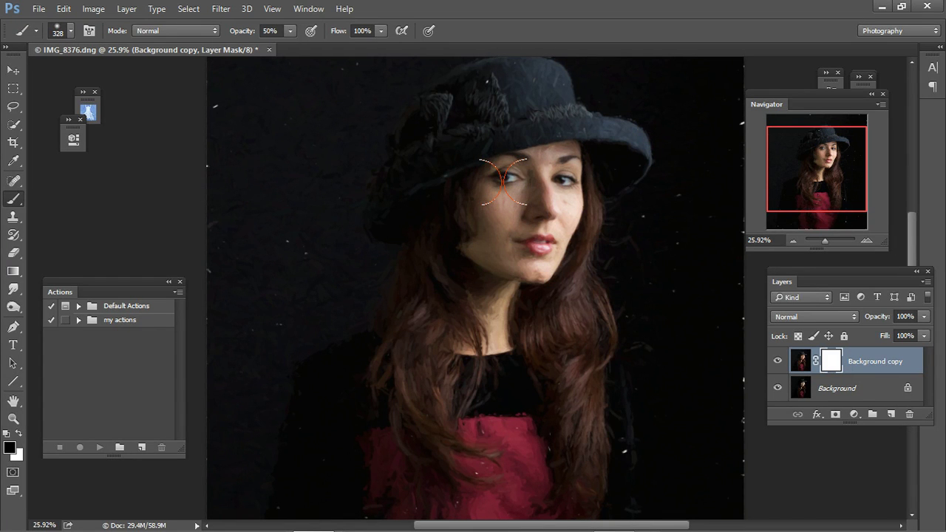
# - Paint black at 50% opacity over the face on the Background copy mask, and compare the face with that layer hidden and shown
pyautogui.moveTo(503, 181)
pyautogui.mouseDown()
pyautogui.moveTo(465, 244)
pyautogui.moveTo(476, 203)
pyautogui.moveTo(516, 187)
pyautogui.moveTo(544, 191)
pyautogui.moveTo(576, 165)
pyautogui.moveTo(597, 177)
pyautogui.mouseUp()
pyautogui.click(916, 180)
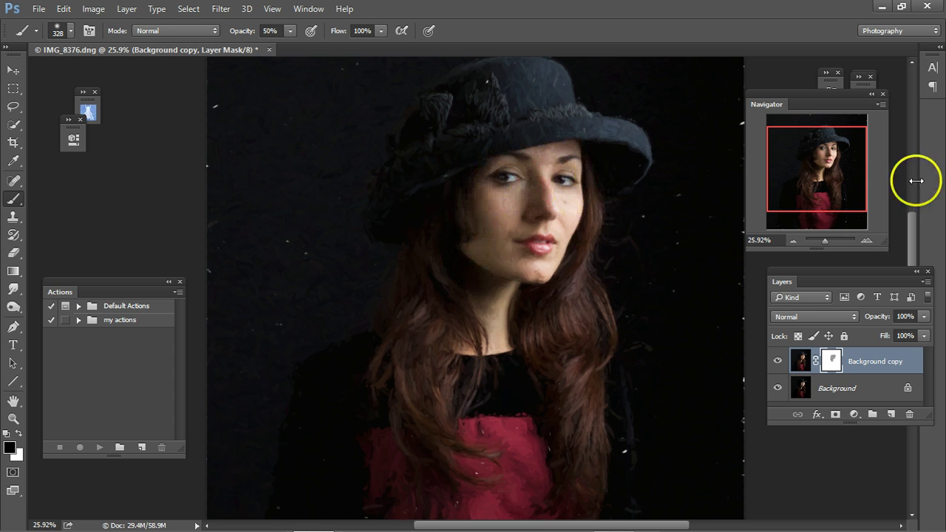
pyautogui.moveTo(826, 240); pyautogui.dragTo(828, 241)
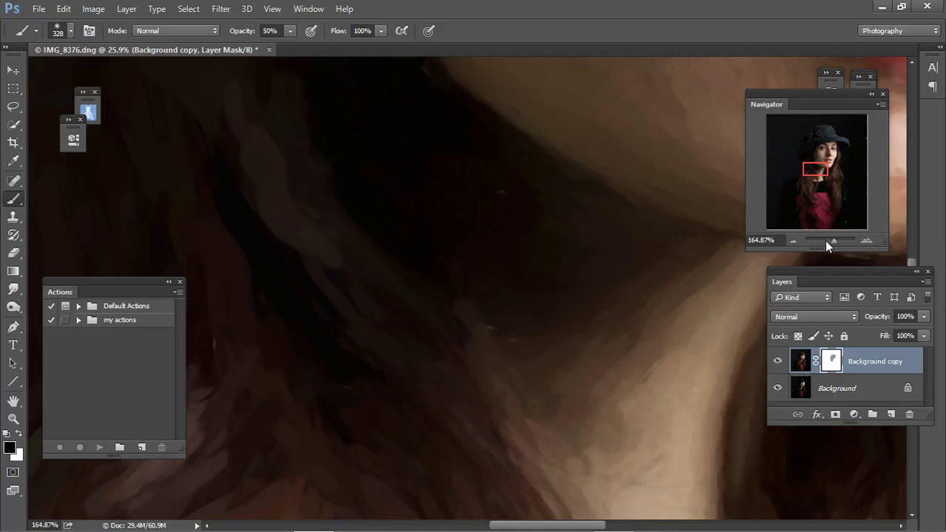
pyautogui.moveTo(834, 241); pyautogui.dragTo(828, 240)
pyautogui.moveTo(818, 172); pyautogui.dragTo(828, 189)
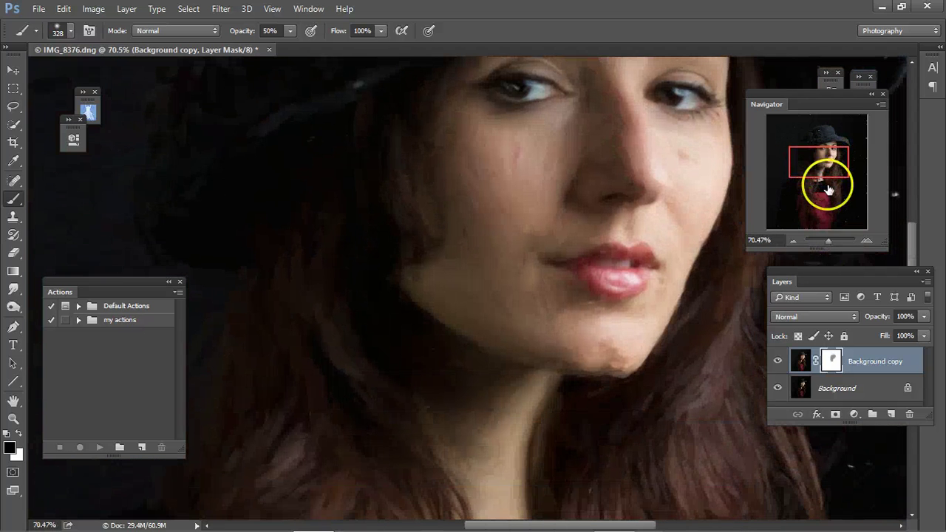
pyautogui.click(778, 362)
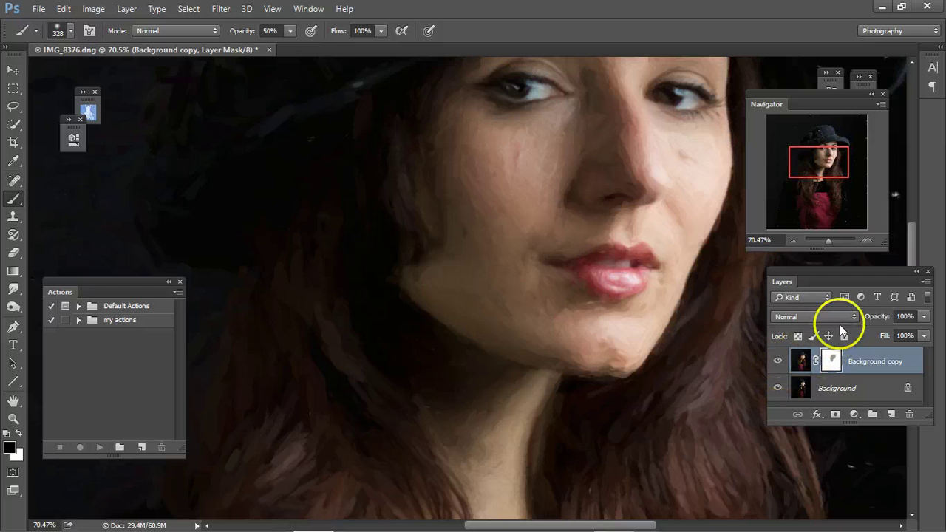
# - Try restoring the oil effect on the face by painting white at 50% opacity on the mask, and step back through the strokes
pyautogui.click(83, 352)
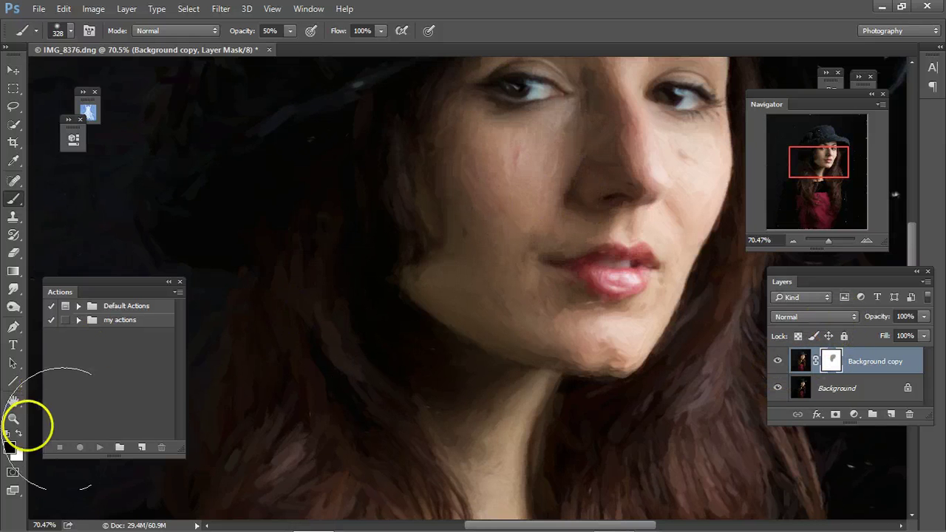
pyautogui.click(20, 432)
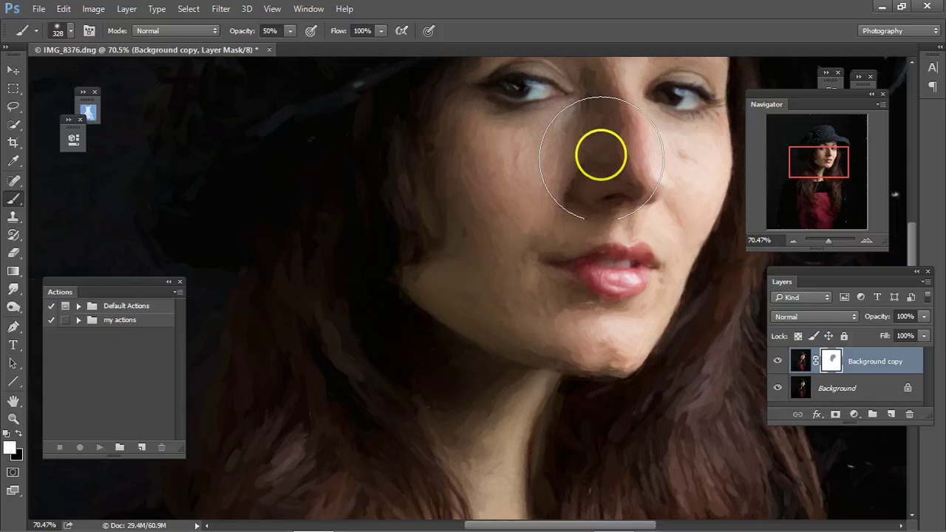
pyautogui.moveTo(602, 158); pyautogui.dragTo(462, 338)
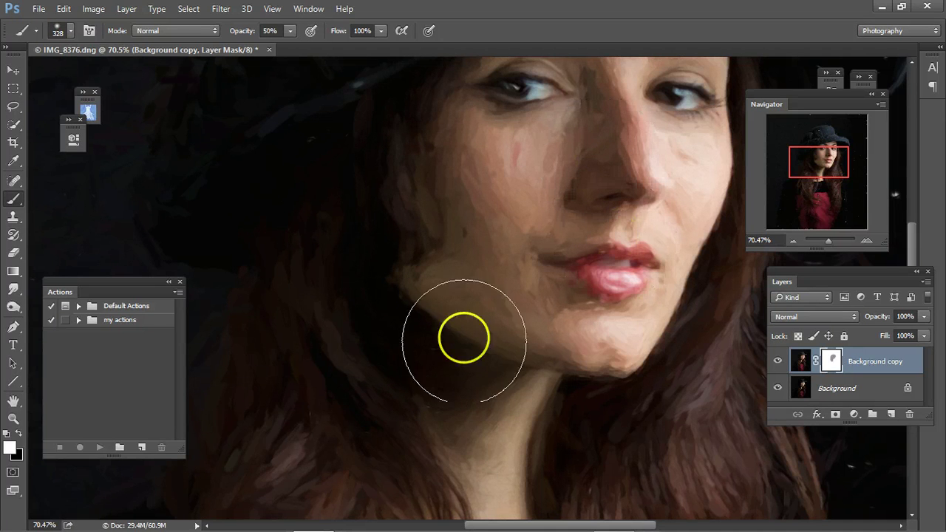
pyautogui.click(20, 432)
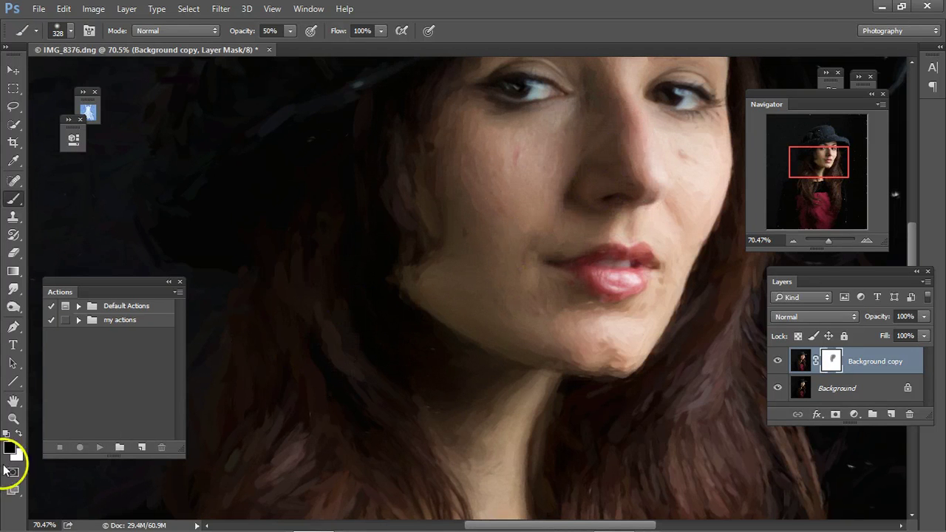
pyautogui.click(65, 9)
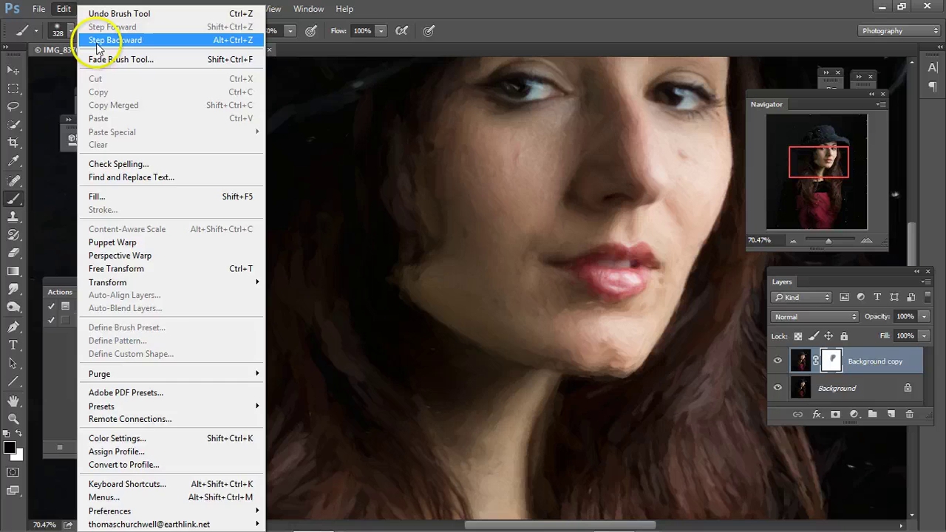
pyautogui.click(103, 40)
pyautogui.click(70, 10)
pyautogui.click(92, 40)
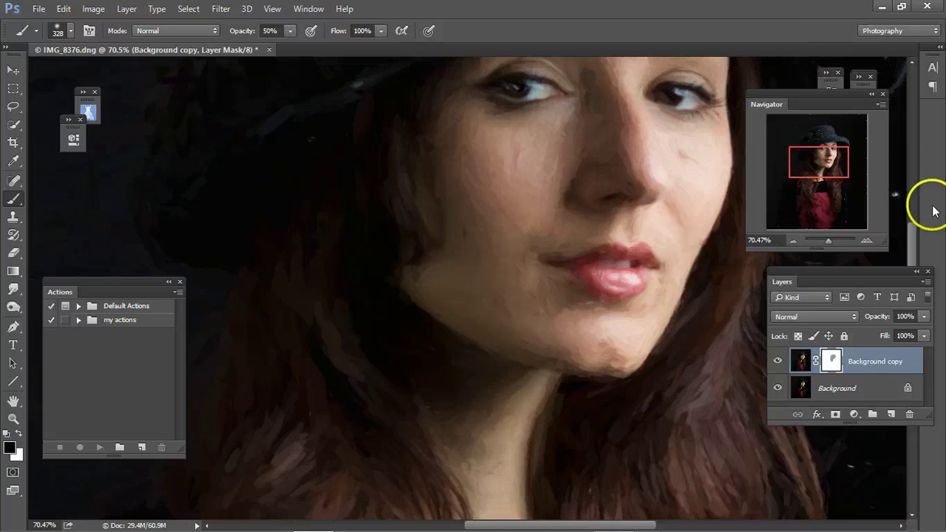
# - Add a new layer above Background copy and stamp a merged copy of all visible layers into it
pyautogui.click(926, 282)
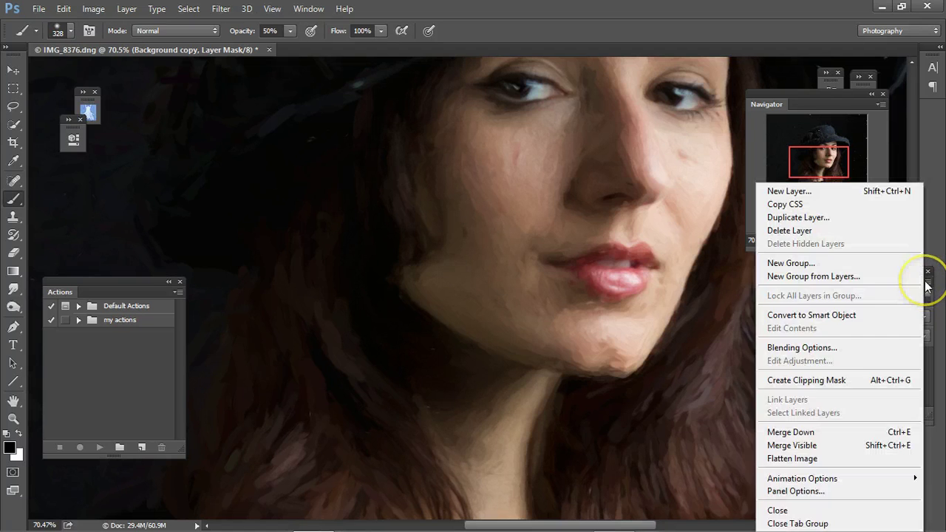
pyautogui.click(845, 446)
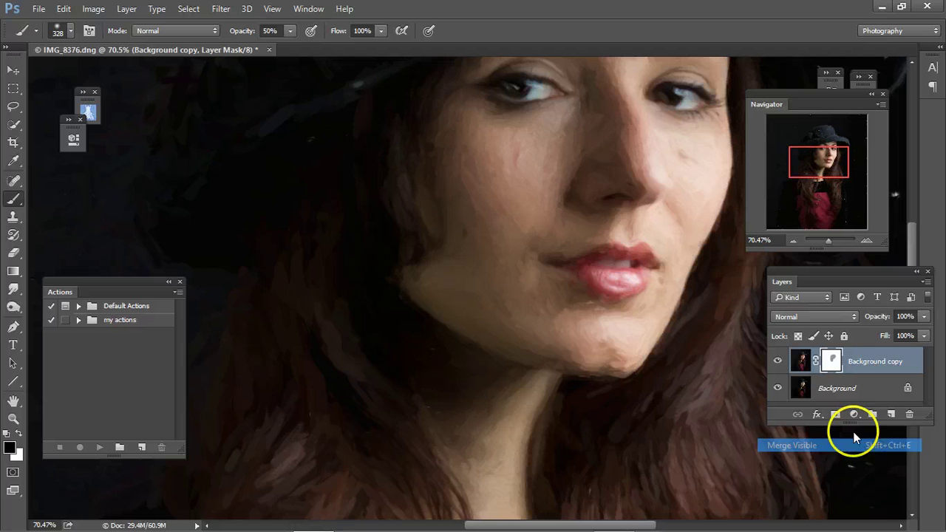
pyautogui.click(890, 414)
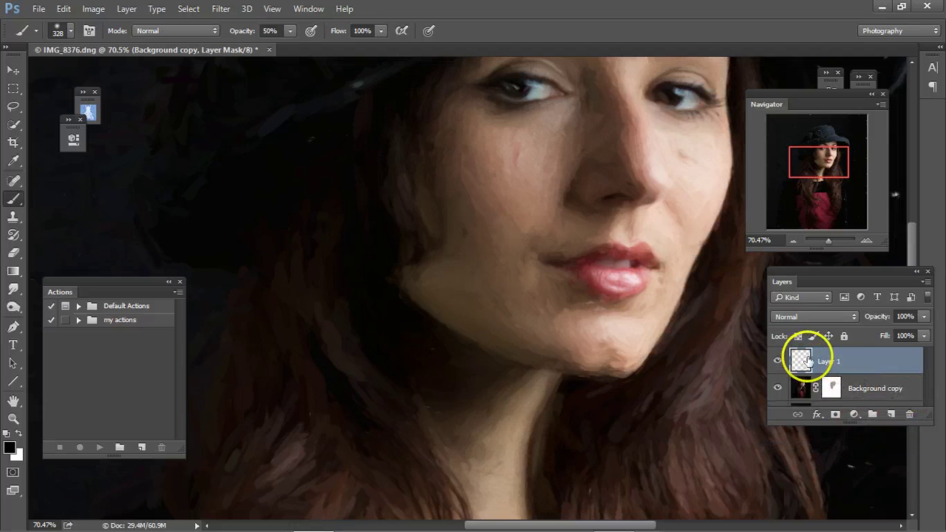
pyautogui.moveTo(807, 370); pyautogui.dragTo(900, 367)
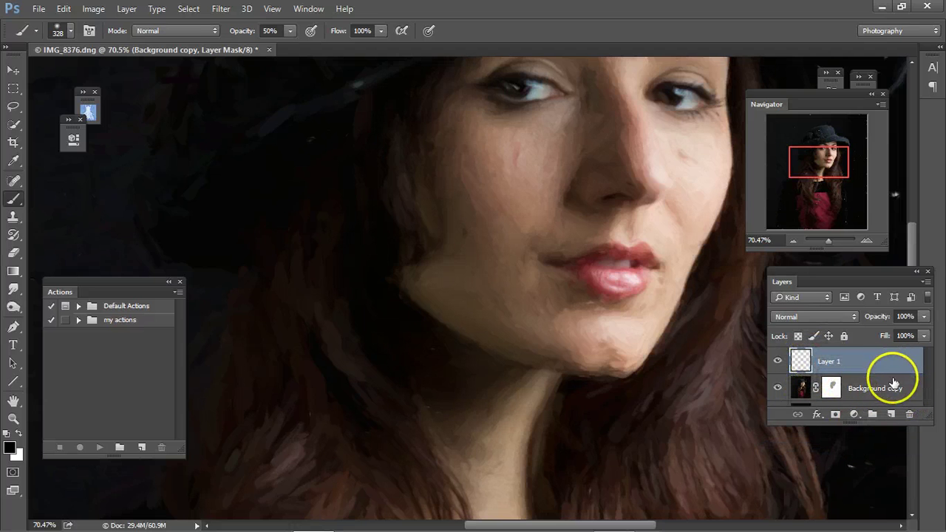
pyautogui.hotkey('ctrl', 'shift', 'alt', 'e')
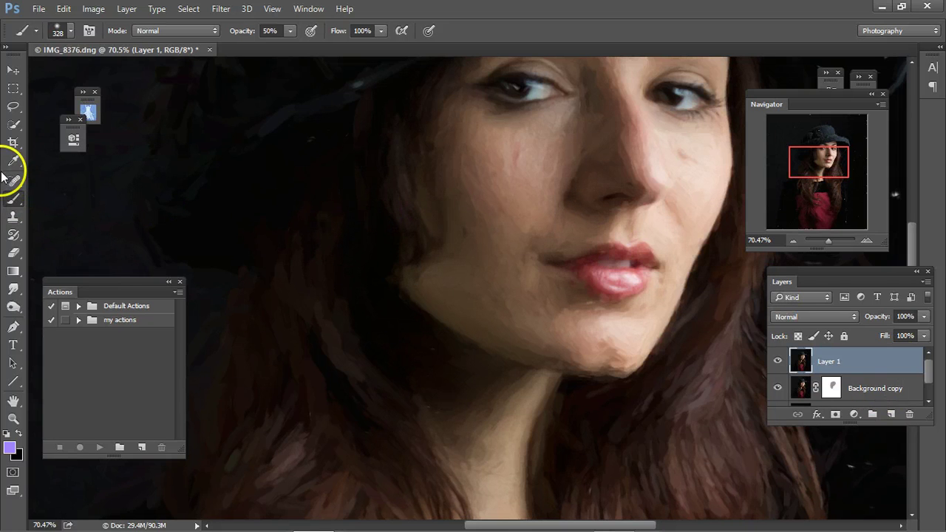
# - Smudge the skin of the cheeks, jaw and chin on Layer 1 using the Round Fan Stiff Thin Bristles brush at 90% strength
pyautogui.click(14, 290)
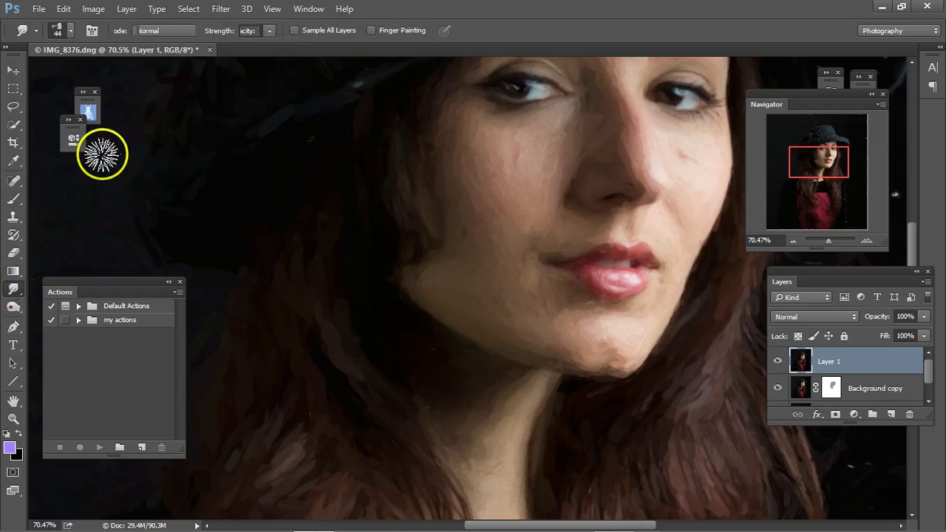
pyautogui.click(70, 30)
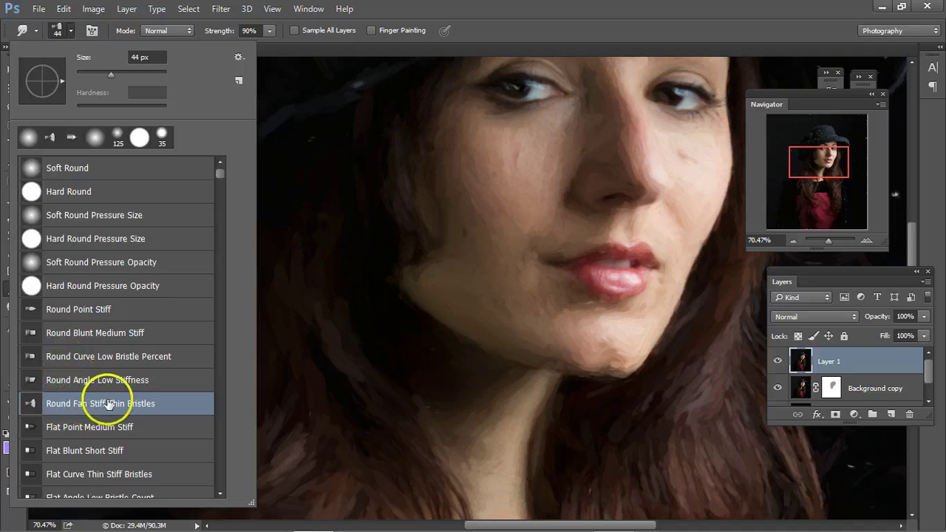
pyautogui.click(45, 403)
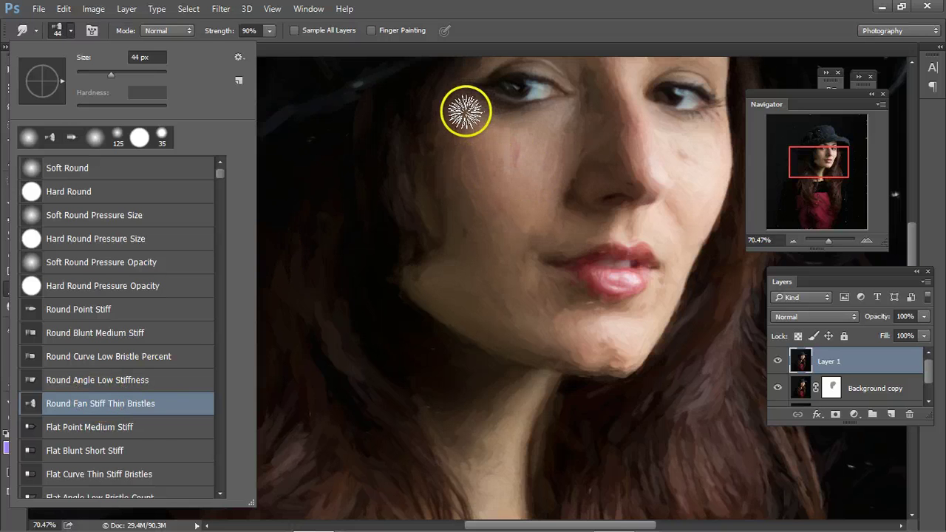
pyautogui.click(468, 108)
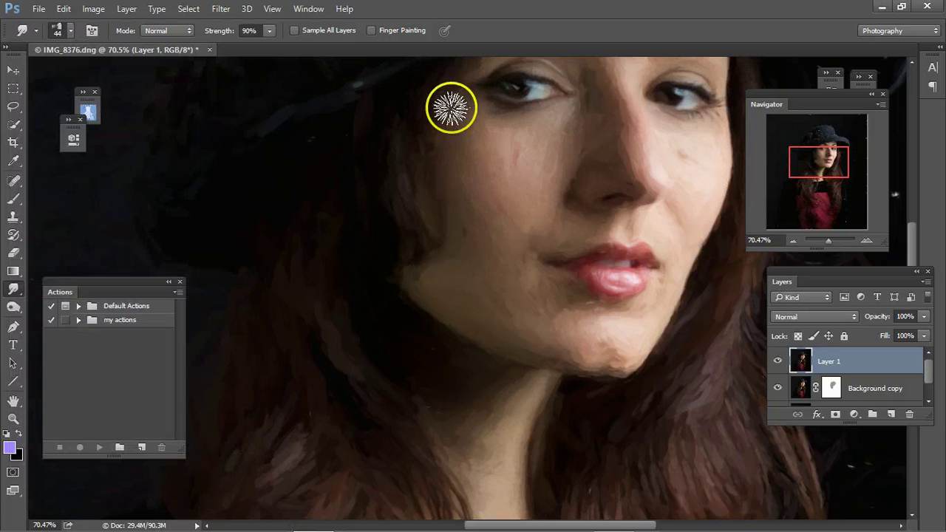
pyautogui.moveTo(518, 147)
pyautogui.mouseDown()
pyautogui.moveTo(554, 128)
pyautogui.moveTo(514, 199)
pyautogui.moveTo(526, 147)
pyautogui.moveTo(500, 191)
pyautogui.moveTo(496, 127)
pyautogui.moveTo(480, 181)
pyautogui.moveTo(485, 203)
pyautogui.moveTo(529, 220)
pyautogui.moveTo(534, 204)
pyautogui.moveTo(531, 234)
pyautogui.moveTo(487, 272)
pyautogui.moveTo(510, 229)
pyautogui.moveTo(469, 248)
pyautogui.moveTo(477, 229)
pyautogui.moveTo(440, 253)
pyautogui.moveTo(437, 280)
pyautogui.moveTo(465, 312)
pyautogui.moveTo(435, 287)
pyautogui.moveTo(530, 331)
pyautogui.moveTo(480, 283)
pyautogui.moveTo(572, 333)
pyautogui.moveTo(528, 282)
pyautogui.moveTo(599, 313)
pyautogui.moveTo(550, 284)
pyautogui.moveTo(614, 313)
pyautogui.moveTo(604, 338)
pyautogui.moveTo(618, 334)
pyautogui.moveTo(604, 365)
pyautogui.moveTo(625, 356)
pyautogui.moveTo(536, 343)
pyautogui.moveTo(568, 344)
pyautogui.moveTo(516, 237)
pyautogui.moveTo(516, 248)
pyautogui.moveTo(509, 203)
pyautogui.moveTo(465, 233)
pyautogui.moveTo(498, 188)
pyautogui.moveTo(479, 253)
pyautogui.moveTo(473, 198)
pyautogui.moveTo(465, 241)
pyautogui.moveTo(600, 213)
pyautogui.moveTo(552, 235)
pyautogui.moveTo(547, 222)
pyautogui.moveTo(590, 227)
pyautogui.moveTo(595, 69)
pyautogui.moveTo(641, 141)
pyautogui.moveTo(631, 132)
pyautogui.moveTo(644, 173)
pyautogui.moveTo(634, 153)
pyautogui.moveTo(586, 175)
pyautogui.moveTo(665, 130)
pyautogui.moveTo(691, 211)
pyautogui.moveTo(680, 185)
pyautogui.moveTo(663, 287)
pyautogui.mouseUp()
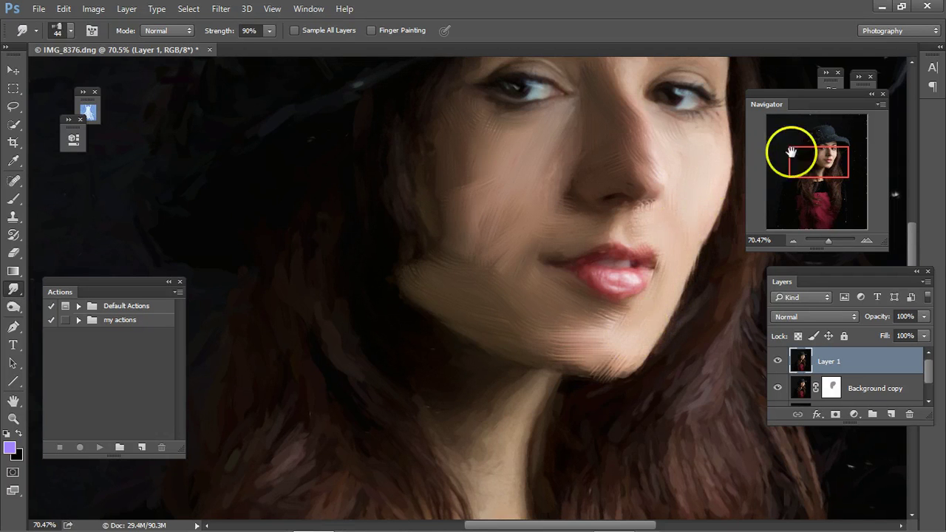
# - Smudge the skin of the forehead and around the eyes and nose with the same bristle brush
pyautogui.moveTo(808, 155); pyautogui.dragTo(812, 144)
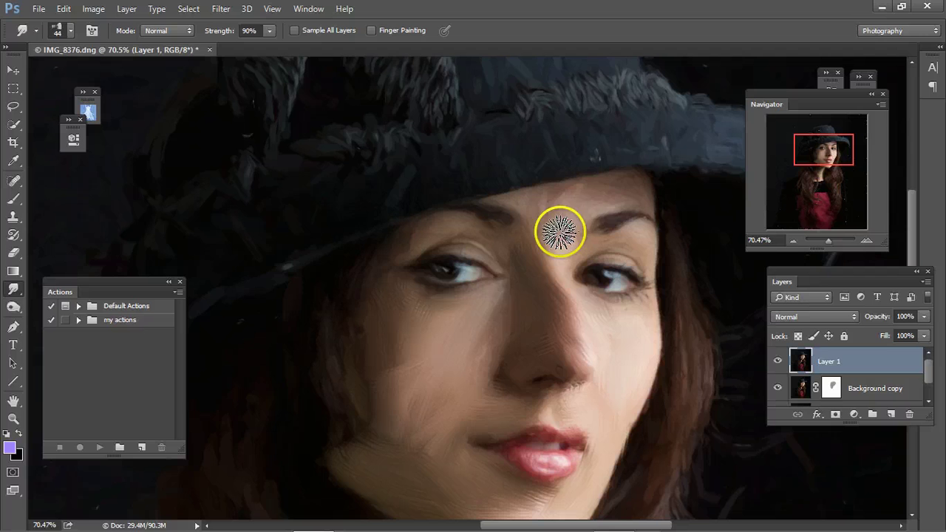
pyautogui.moveTo(568, 203)
pyautogui.mouseDown()
pyautogui.moveTo(595, 203)
pyautogui.moveTo(526, 200)
pyautogui.moveTo(540, 272)
pyautogui.mouseUp()
pyautogui.moveTo(479, 237)
pyautogui.mouseDown()
pyautogui.moveTo(380, 270)
pyautogui.moveTo(584, 255)
pyautogui.moveTo(576, 248)
pyautogui.moveTo(639, 252)
pyautogui.moveTo(644, 289)
pyautogui.moveTo(618, 324)
pyautogui.moveTo(591, 306)
pyautogui.moveTo(641, 320)
pyautogui.moveTo(618, 339)
pyautogui.moveTo(620, 324)
pyautogui.moveTo(618, 363)
pyautogui.moveTo(637, 324)
pyautogui.moveTo(603, 426)
pyautogui.mouseUp()
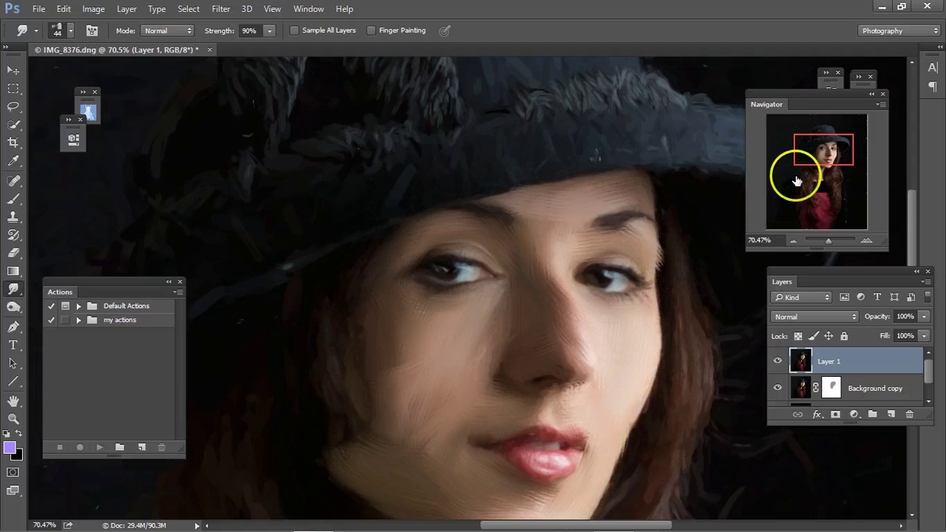
# - Smudge the hair on the left of the face from below the hat brim downward, along with the adjoining cheek and neck
pyautogui.moveTo(822, 151); pyautogui.dragTo(809, 163)
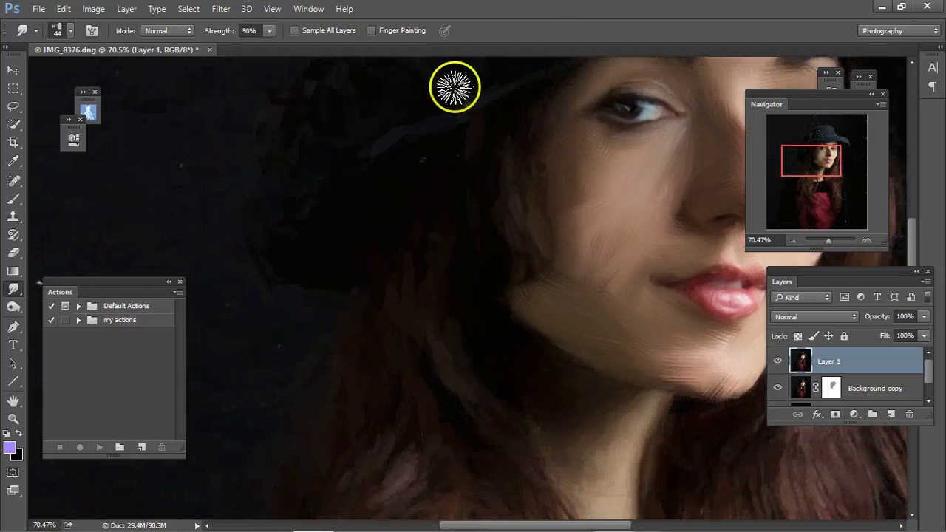
pyautogui.moveTo(454, 84)
pyautogui.mouseDown()
pyautogui.moveTo(480, 140)
pyautogui.moveTo(437, 322)
pyautogui.moveTo(434, 188)
pyautogui.moveTo(419, 224)
pyautogui.moveTo(416, 391)
pyautogui.moveTo(386, 246)
pyautogui.mouseUp()
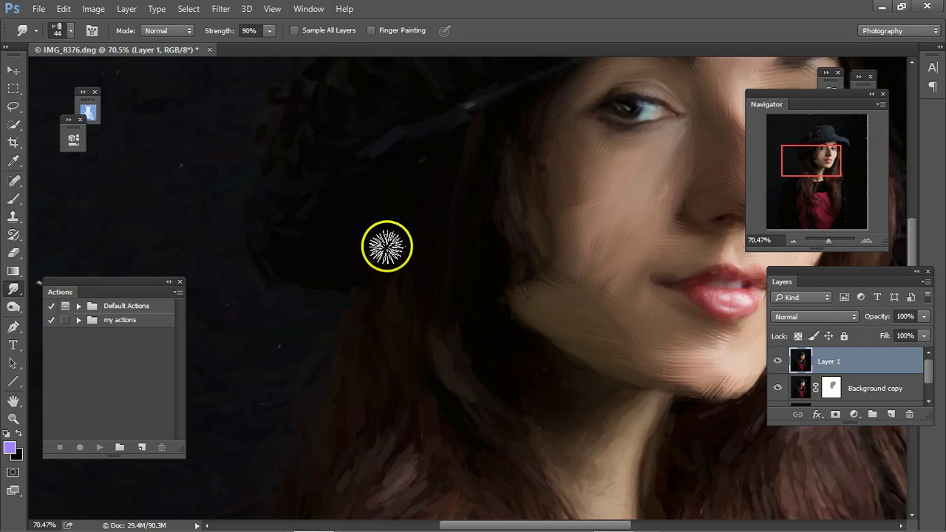
pyautogui.click(379, 312)
pyautogui.moveTo(379, 312)
pyautogui.mouseDown()
pyautogui.moveTo(505, 485)
pyautogui.moveTo(471, 337)
pyautogui.moveTo(529, 449)
pyautogui.moveTo(478, 312)
pyautogui.moveTo(551, 493)
pyautogui.mouseUp()
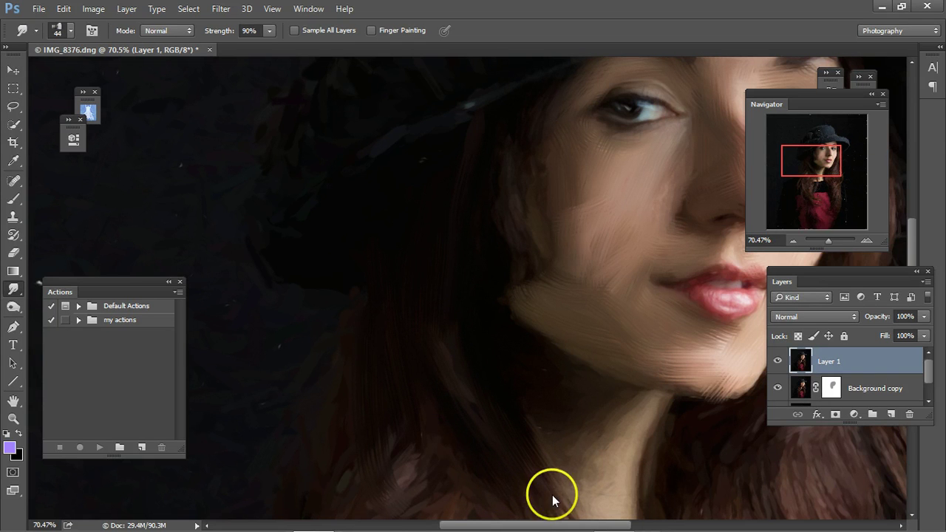
pyautogui.moveTo(531, 105)
pyautogui.mouseDown()
pyautogui.moveTo(511, 181)
pyautogui.moveTo(502, 143)
pyautogui.moveTo(507, 186)
pyautogui.moveTo(557, 280)
pyautogui.moveTo(534, 263)
pyautogui.moveTo(526, 224)
pyautogui.moveTo(564, 282)
pyautogui.moveTo(509, 249)
pyautogui.moveTo(498, 337)
pyautogui.moveTo(552, 379)
pyautogui.moveTo(527, 344)
pyautogui.moveTo(623, 408)
pyautogui.moveTo(603, 420)
pyautogui.moveTo(572, 498)
pyautogui.moveTo(562, 416)
pyautogui.moveTo(562, 477)
pyautogui.moveTo(643, 407)
pyautogui.moveTo(625, 502)
pyautogui.mouseUp()
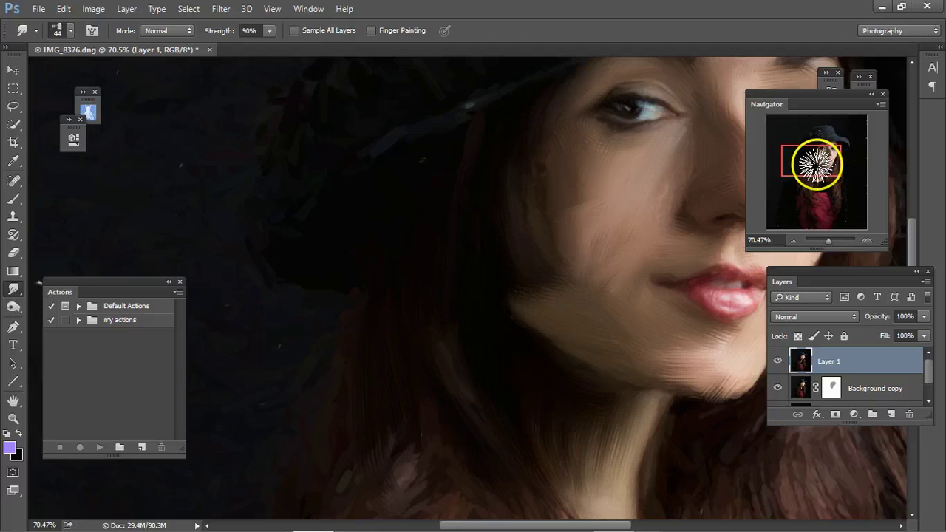
# - Smudge the hair on the right of the face into long strands, from the hat brim down past the neckline
pyautogui.moveTo(816, 164)
pyautogui.mouseDown()
pyautogui.moveTo(828, 169)
pyautogui.moveTo(821, 162)
pyautogui.moveTo(833, 156)
pyautogui.mouseUp()
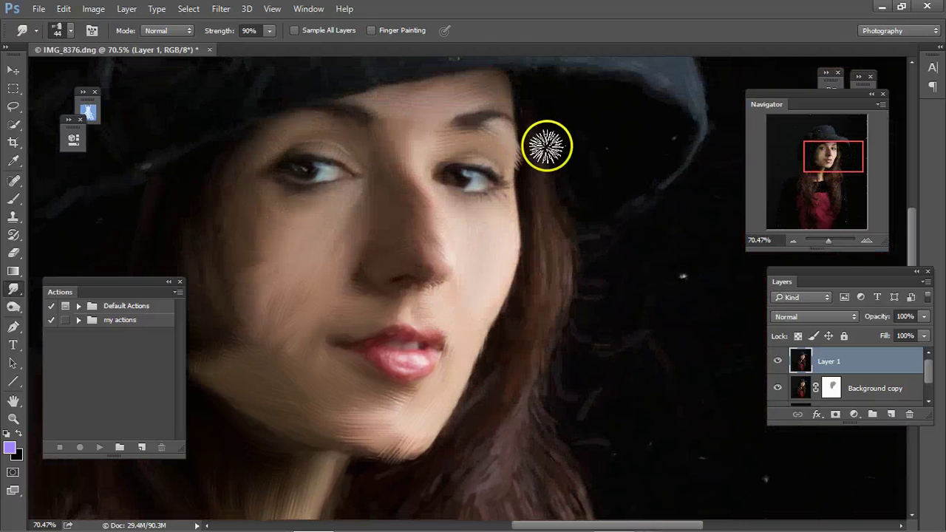
pyautogui.moveTo(547, 146)
pyautogui.mouseDown()
pyautogui.moveTo(535, 124)
pyautogui.moveTo(552, 284)
pyautogui.moveTo(540, 187)
pyautogui.moveTo(549, 268)
pyautogui.mouseUp()
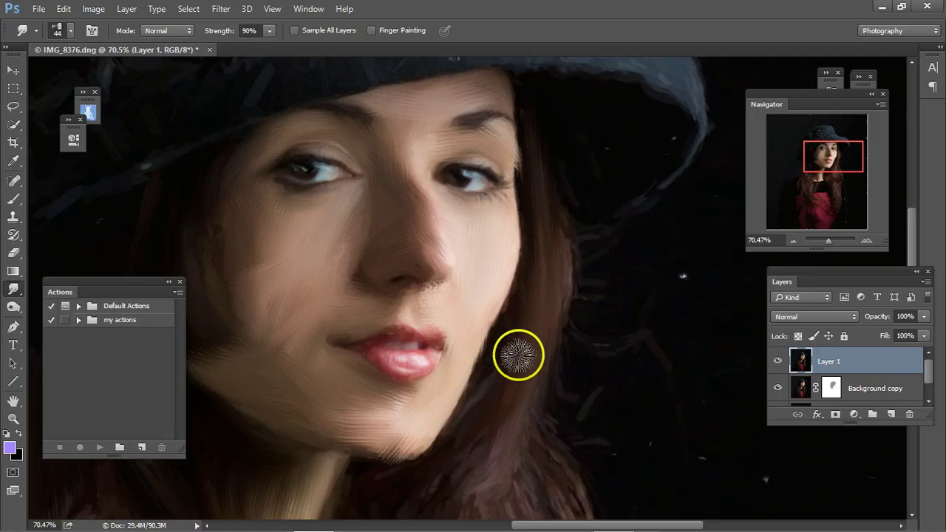
pyautogui.moveTo(519, 356)
pyautogui.mouseDown()
pyautogui.moveTo(456, 460)
pyautogui.moveTo(502, 361)
pyautogui.moveTo(435, 501)
pyautogui.moveTo(532, 401)
pyautogui.moveTo(536, 484)
pyautogui.moveTo(536, 420)
pyautogui.moveTo(577, 479)
pyautogui.mouseUp()
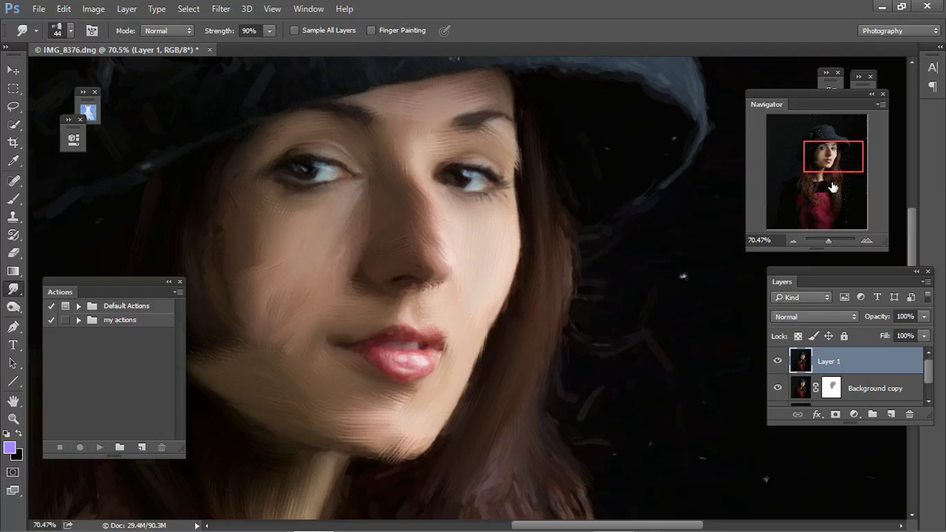
pyautogui.moveTo(834, 158); pyautogui.dragTo(840, 184)
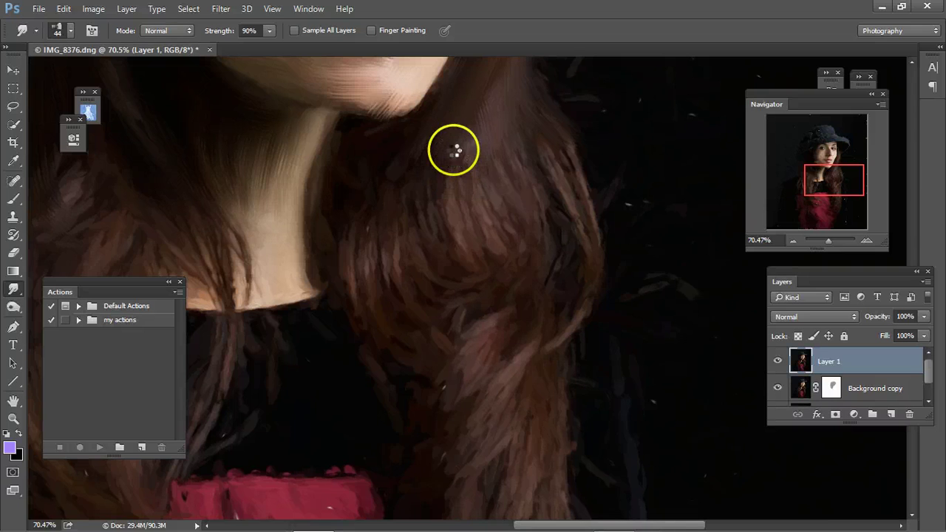
pyautogui.moveTo(458, 150); pyautogui.dragTo(403, 310)
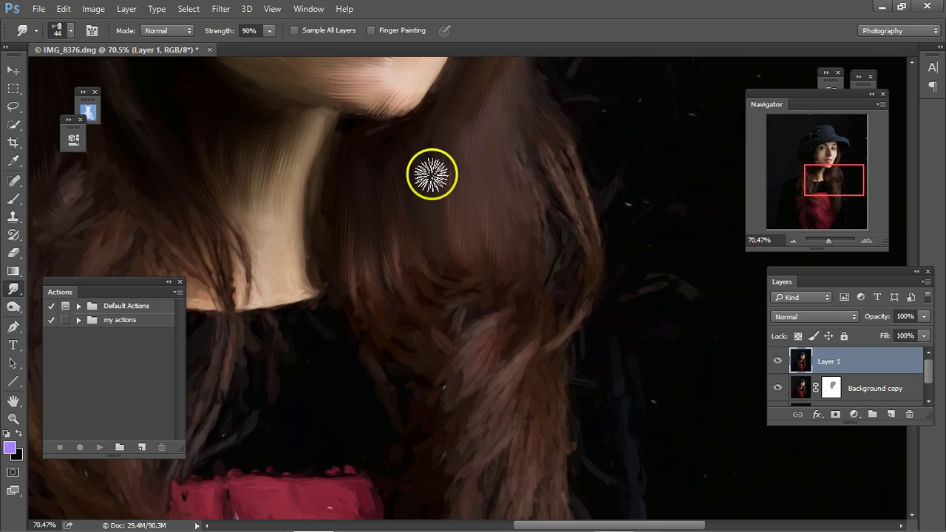
pyautogui.moveTo(432, 175)
pyautogui.mouseDown()
pyautogui.moveTo(363, 137)
pyautogui.moveTo(439, 111)
pyautogui.moveTo(572, 122)
pyautogui.moveTo(531, 126)
pyautogui.moveTo(596, 264)
pyautogui.moveTo(540, 148)
pyautogui.moveTo(553, 342)
pyautogui.moveTo(520, 256)
pyautogui.moveTo(509, 348)
pyautogui.moveTo(492, 273)
pyautogui.moveTo(460, 255)
pyautogui.moveTo(387, 274)
pyautogui.moveTo(384, 291)
pyautogui.moveTo(449, 414)
pyautogui.moveTo(411, 374)
pyautogui.moveTo(520, 300)
pyautogui.moveTo(484, 456)
pyautogui.moveTo(528, 332)
pyautogui.moveTo(540, 334)
pyautogui.moveTo(545, 465)
pyautogui.mouseUp()
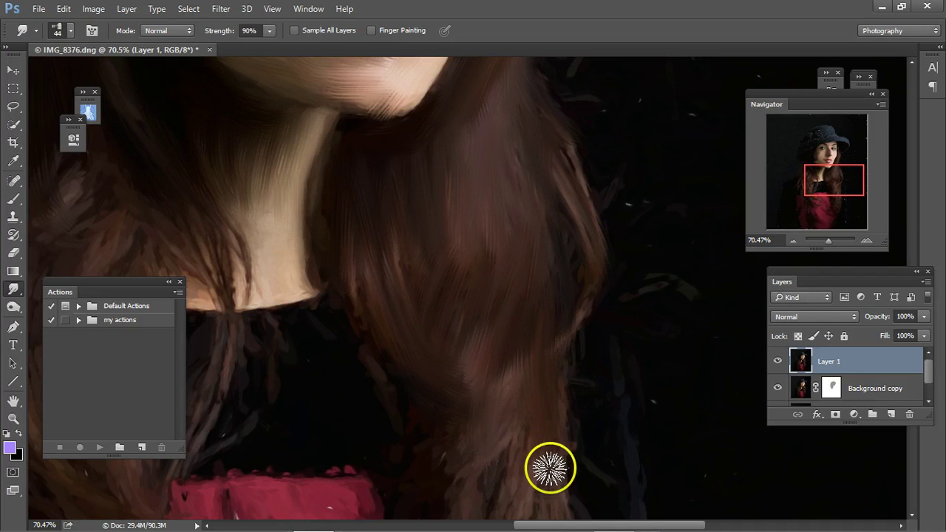
# - Smudge the lower hair on the left of the neck into soft strands down toward the shoulder
pyautogui.moveTo(819, 180); pyautogui.dragTo(819, 177)
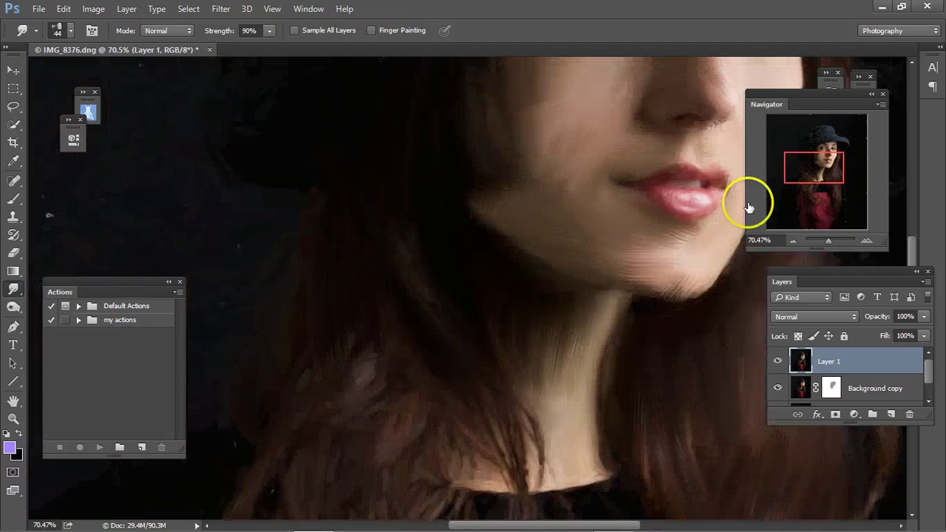
pyautogui.moveTo(392, 329)
pyautogui.mouseDown()
pyautogui.moveTo(393, 352)
pyautogui.moveTo(346, 352)
pyautogui.moveTo(384, 346)
pyautogui.mouseUp()
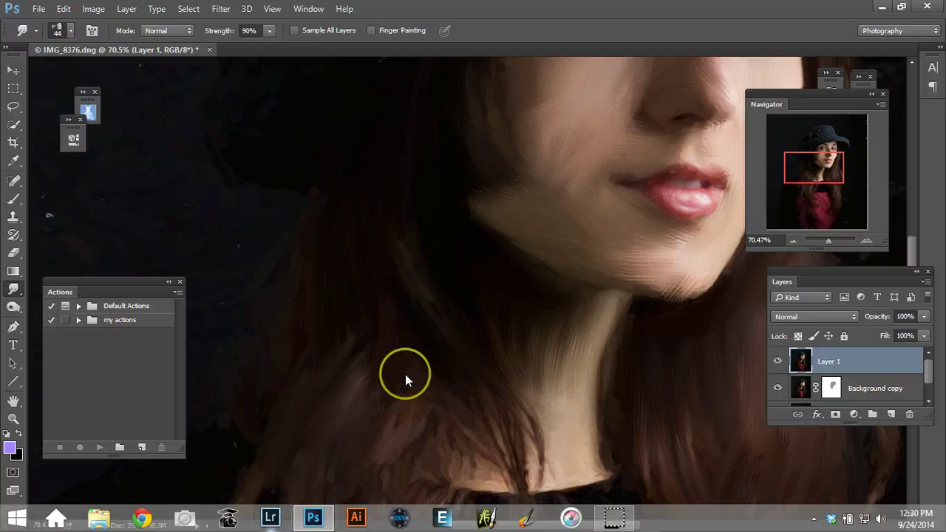
pyautogui.moveTo(420, 425)
pyautogui.mouseDown()
pyautogui.moveTo(471, 444)
pyautogui.moveTo(450, 386)
pyautogui.moveTo(464, 435)
pyautogui.moveTo(395, 497)
pyautogui.moveTo(399, 414)
pyautogui.moveTo(375, 389)
pyautogui.mouseUp()
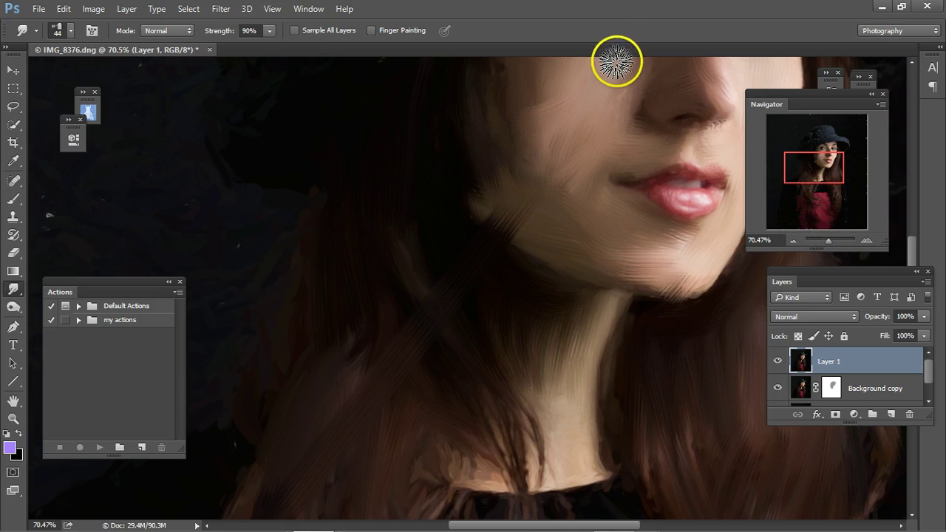
# - Undo the latest smudge strokes and smudge the edge of the cheek and jaw beside the hair again
pyautogui.moveTo(617, 61)
pyautogui.mouseDown()
pyautogui.moveTo(585, 143)
pyautogui.moveTo(529, 215)
pyautogui.moveTo(466, 198)
pyautogui.mouseUp()
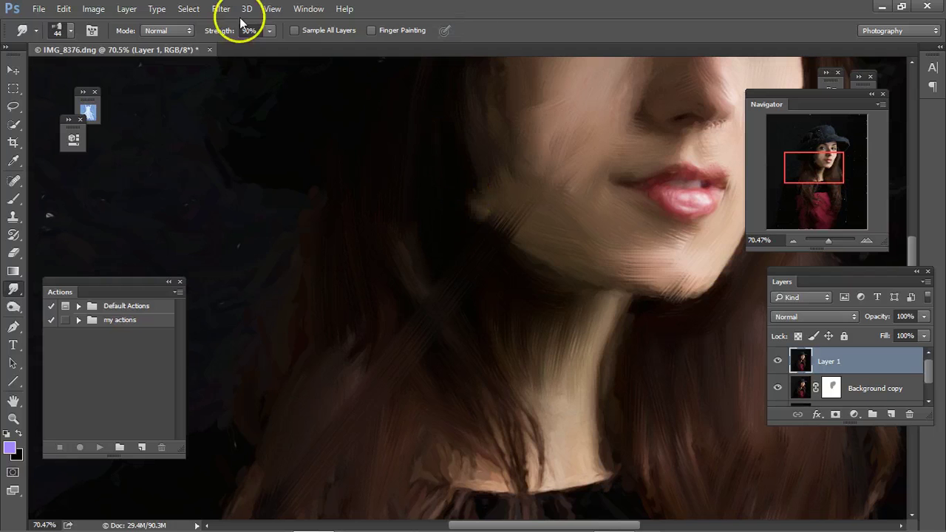
pyautogui.click(74, 11)
pyautogui.click(93, 15)
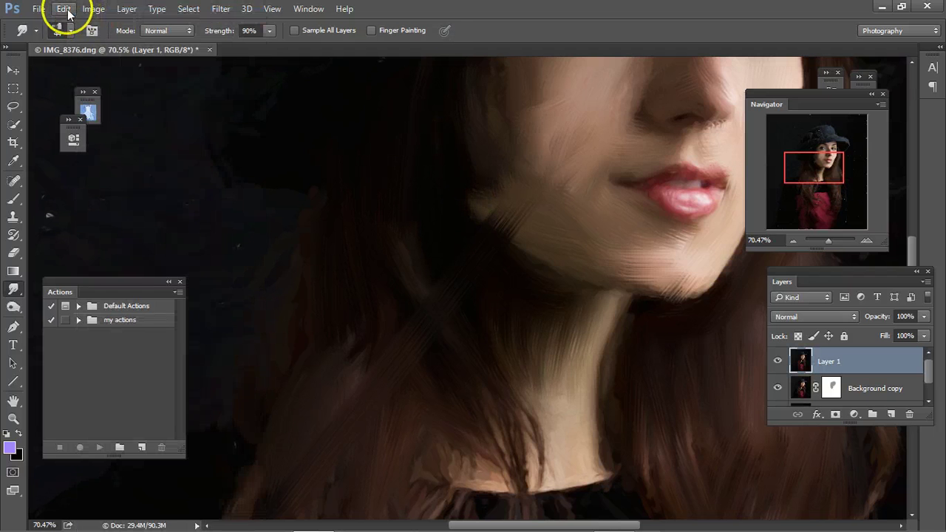
pyautogui.click(68, 10)
pyautogui.click(110, 36)
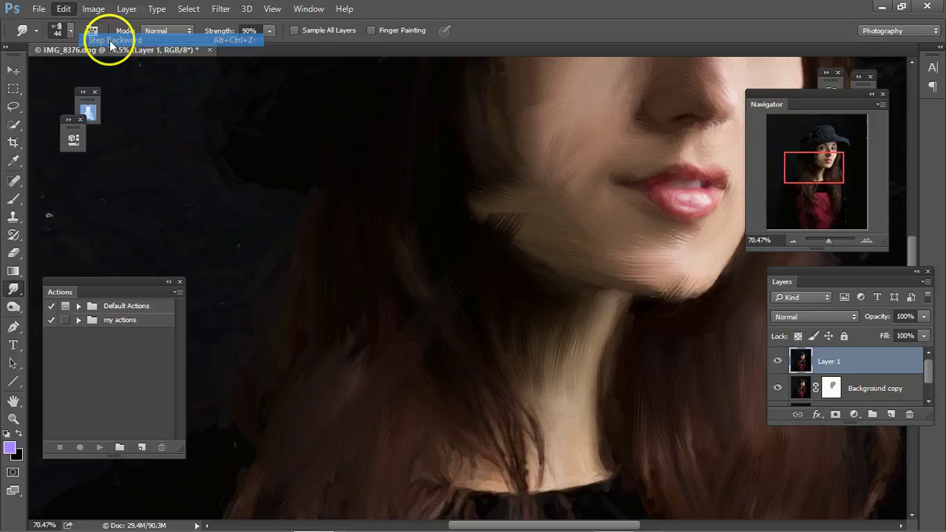
pyautogui.moveTo(534, 200)
pyautogui.mouseDown()
pyautogui.moveTo(514, 145)
pyautogui.moveTo(507, 206)
pyautogui.moveTo(490, 204)
pyautogui.moveTo(495, 176)
pyautogui.mouseUp()
# - Add an empty layer above the smudged layer and ready the Brush tool with foreground colour #9b82f8
pyautogui.moveTo(814, 175); pyautogui.dragTo(826, 202)
pyautogui.moveTo(831, 242); pyautogui.dragTo(825, 242)
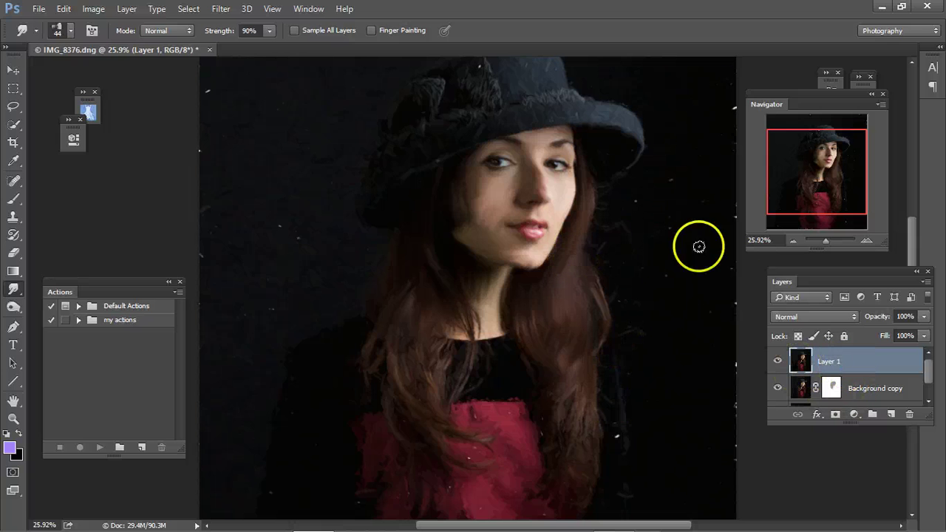
pyautogui.click(892, 415)
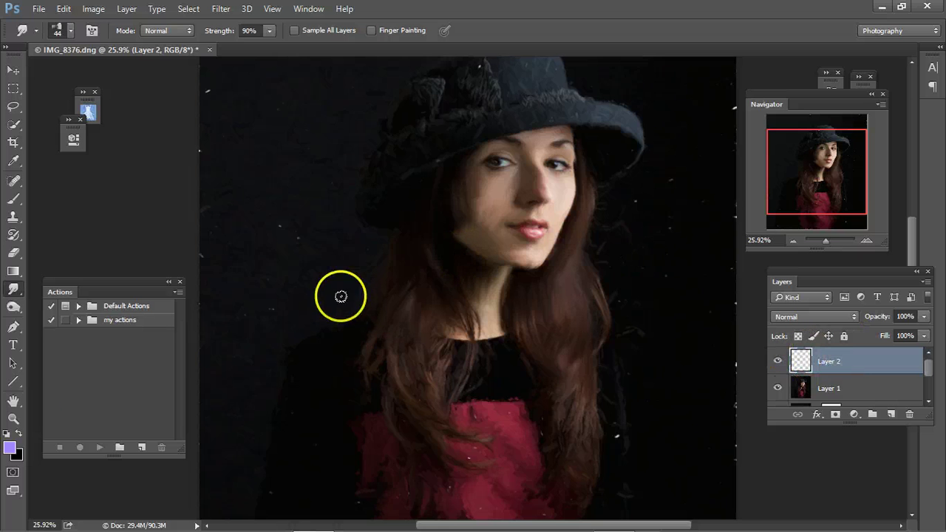
pyautogui.click(9, 447)
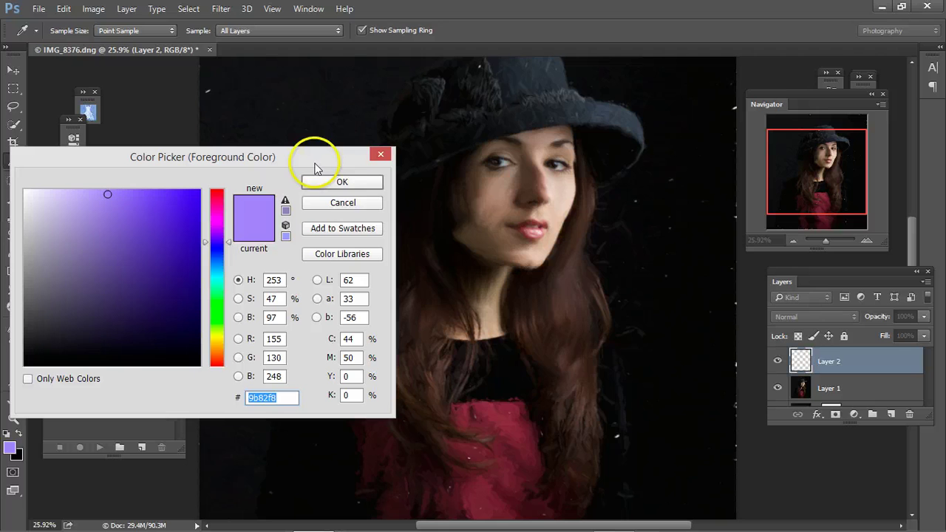
pyautogui.click(362, 184)
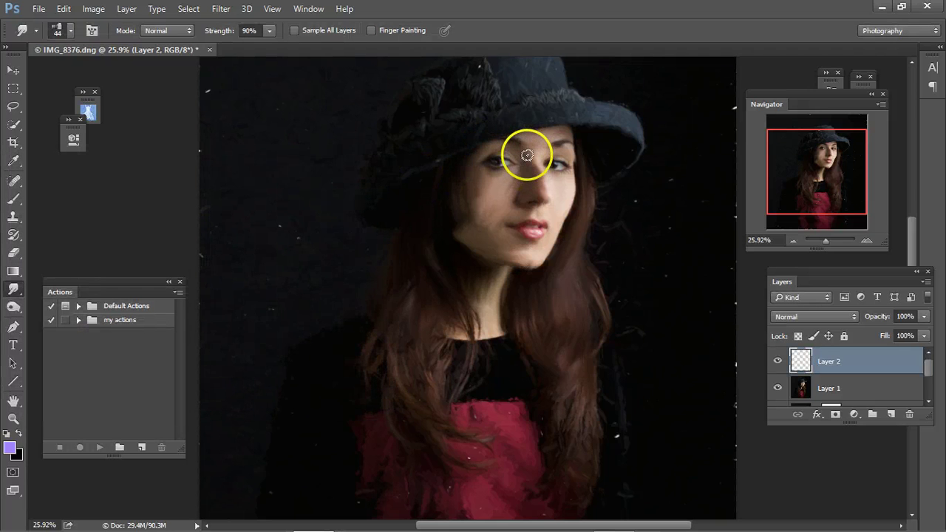
pyautogui.click(62, 10)
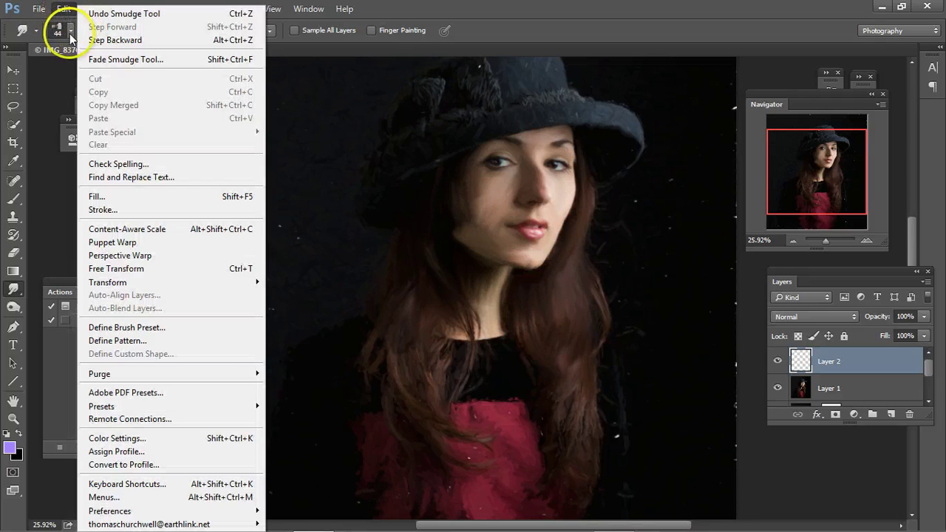
pyautogui.click(88, 15)
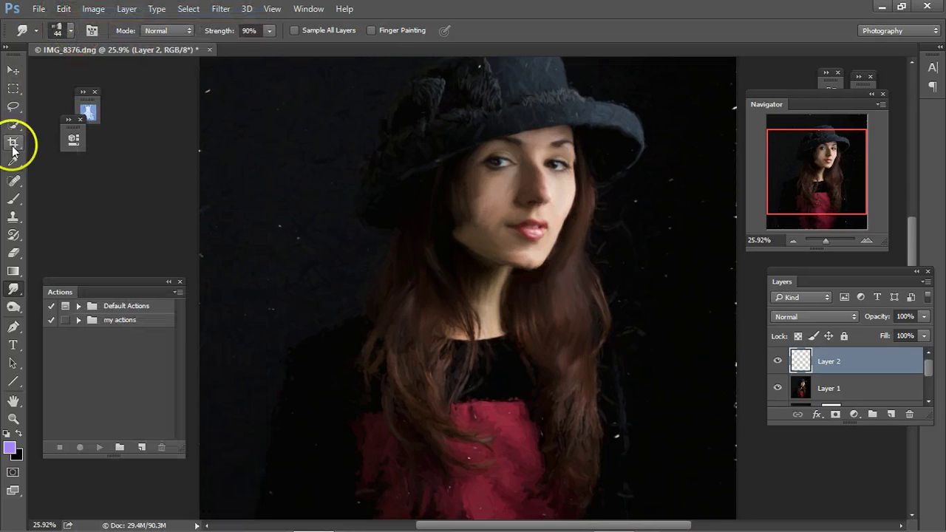
pyautogui.click(14, 198)
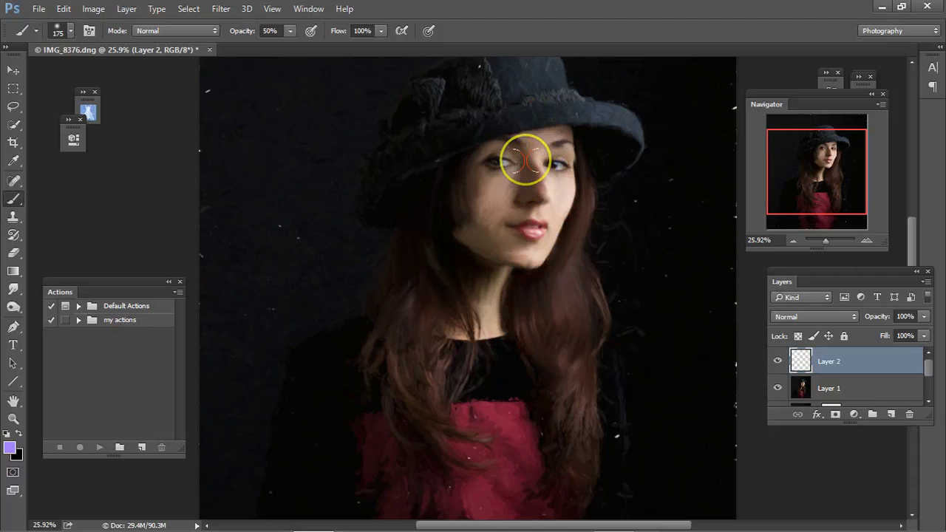
# - Paint soft lavender strokes at 50% brush opacity over the nose shadow, shaded cheek edge, hair, side of the neck and underside of the hat brim
pyautogui.moveTo(525, 160); pyautogui.dragTo(529, 194)
pyautogui.moveTo(465, 161)
pyautogui.mouseDown()
pyautogui.moveTo(448, 216)
pyautogui.moveTo(483, 263)
pyautogui.mouseUp()
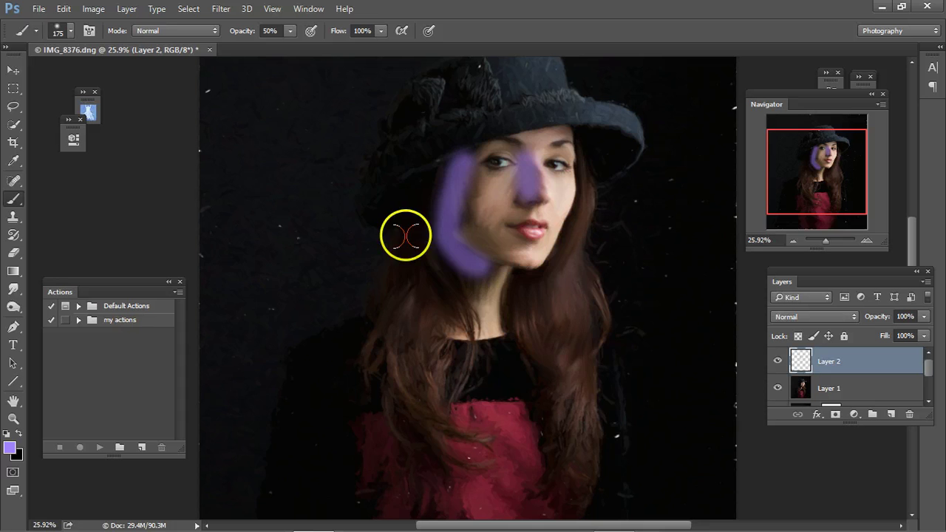
pyautogui.moveTo(406, 235); pyautogui.dragTo(390, 290)
pyautogui.moveTo(518, 284); pyautogui.dragTo(522, 302)
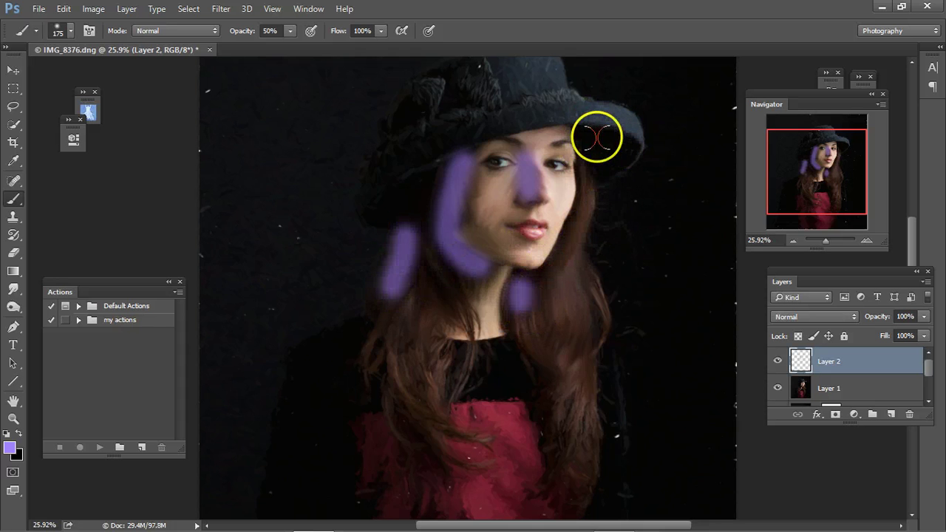
pyautogui.moveTo(583, 138); pyautogui.dragTo(614, 144)
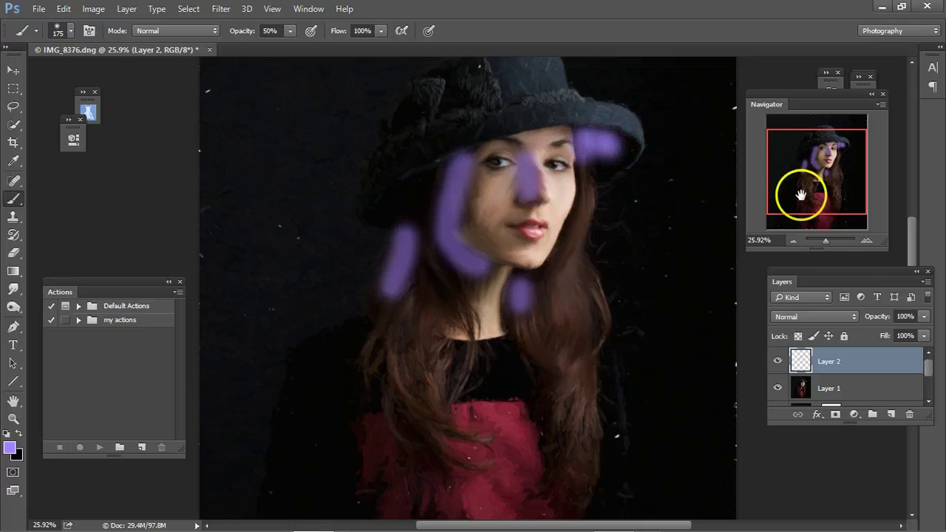
# - Set the lavender layer to 21% opacity and Soft Light blend mode
pyautogui.click(924, 316)
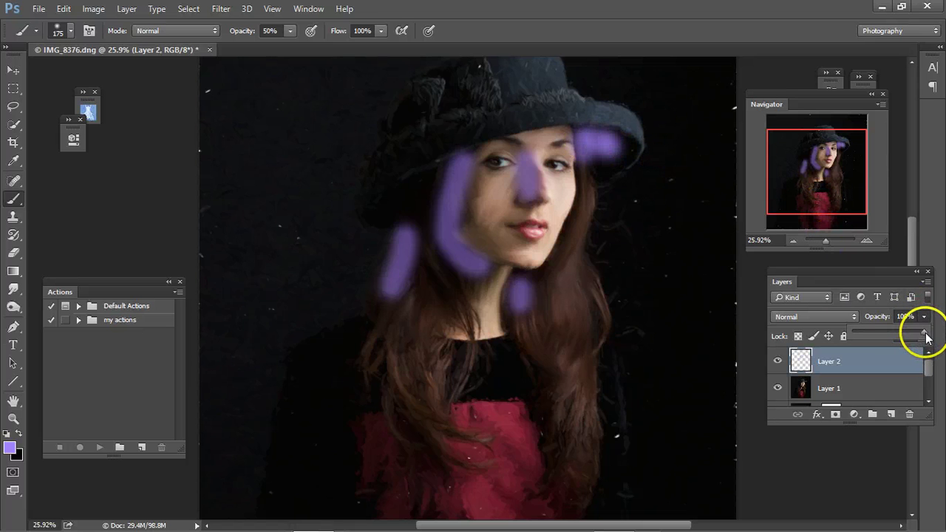
pyautogui.moveTo(926, 338)
pyautogui.mouseDown()
pyautogui.moveTo(868, 343)
pyautogui.moveTo(868, 333)
pyautogui.mouseUp()
pyautogui.click(855, 317)
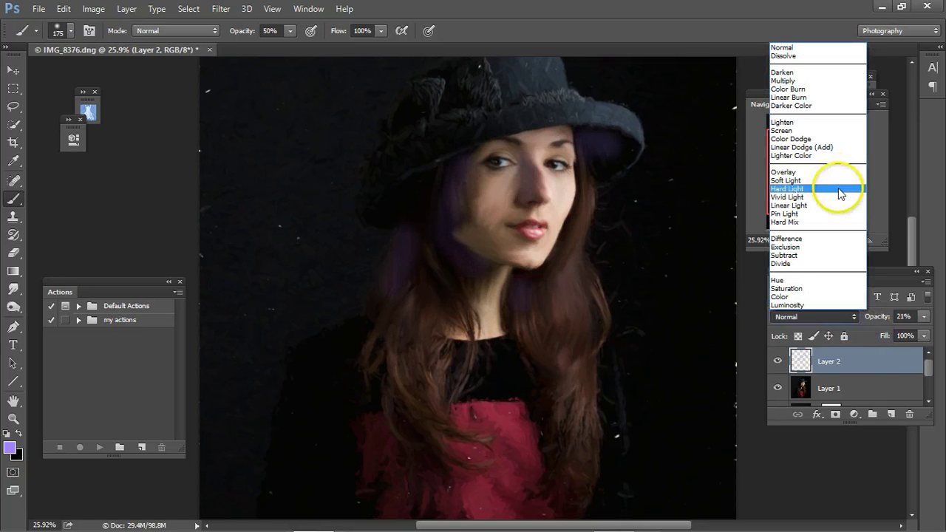
pyautogui.click(833, 180)
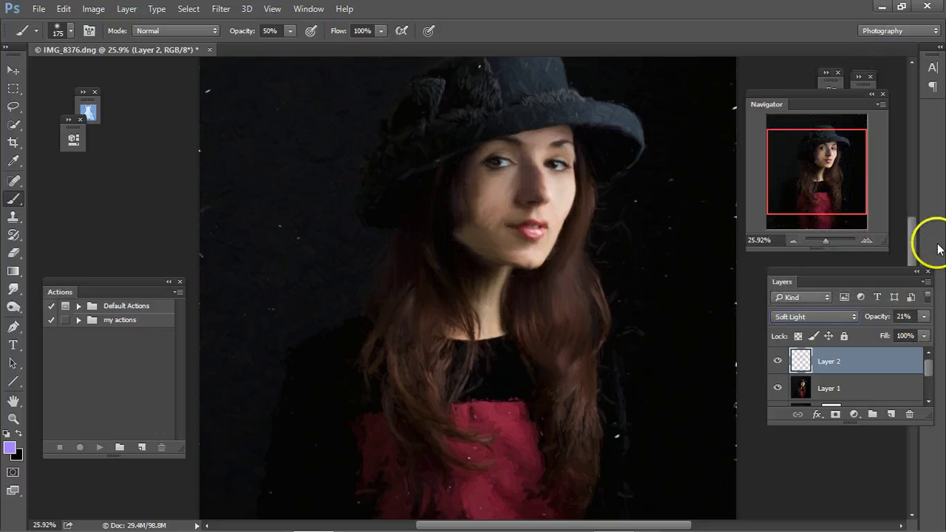
# - Add another empty layer and paint pink blush onto both cheeks and the chin with the soft brush
pyautogui.click(889, 414)
pyautogui.click(10, 447)
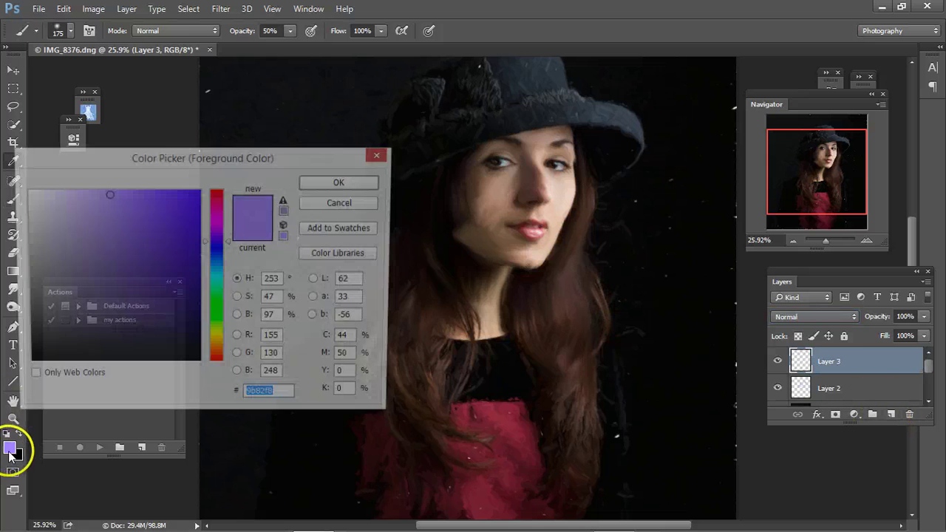
pyautogui.click(216, 194)
pyautogui.click(341, 182)
pyautogui.press('b')
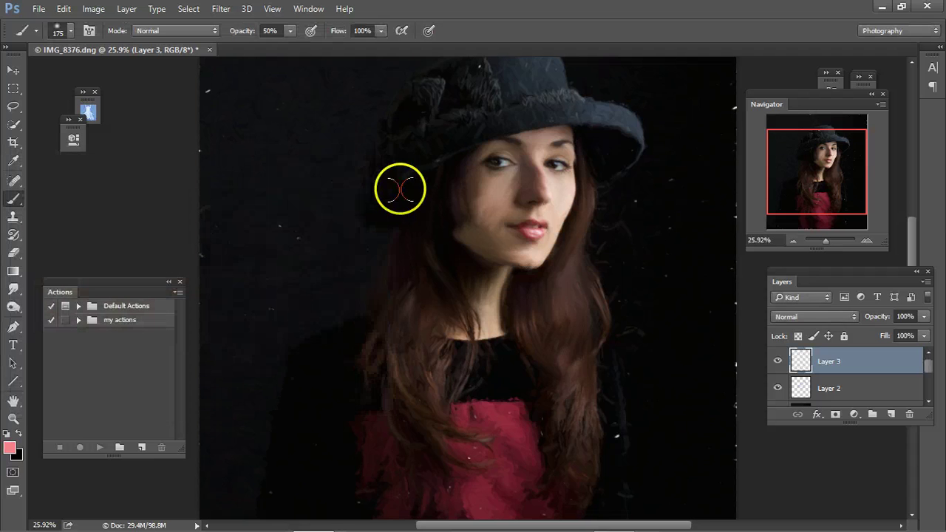
pyautogui.moveTo(474, 196); pyautogui.dragTo(474, 181)
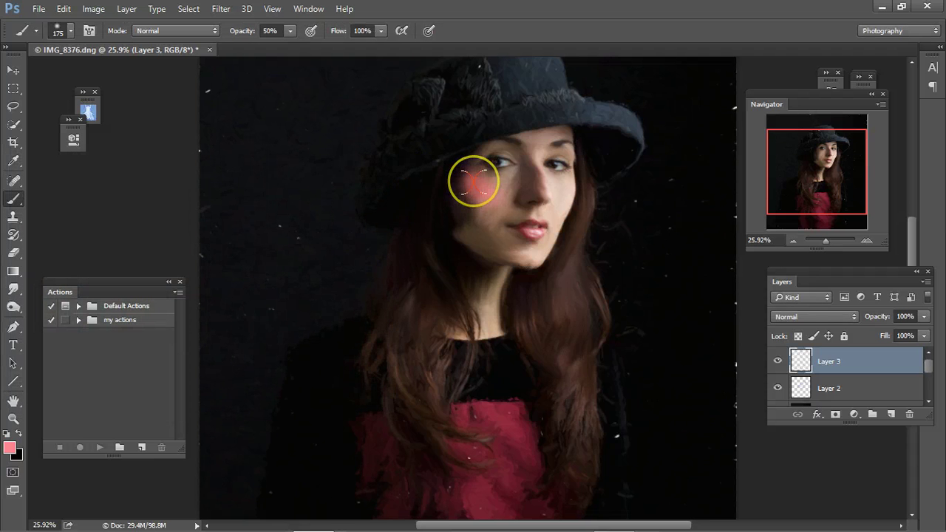
pyautogui.click(570, 194)
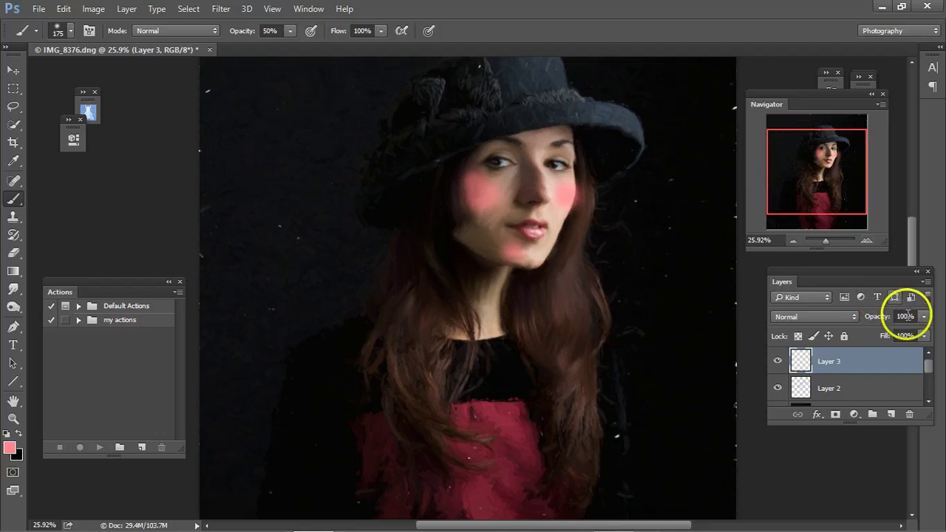
# - Set the pink blush layer to Soft Light blend mode and 34% opacity
pyautogui.click(849, 316)
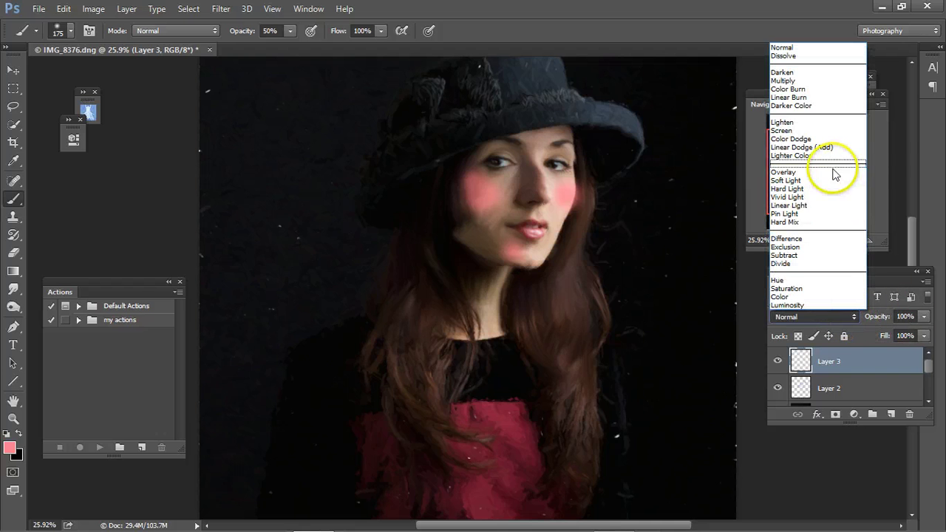
pyautogui.click(835, 181)
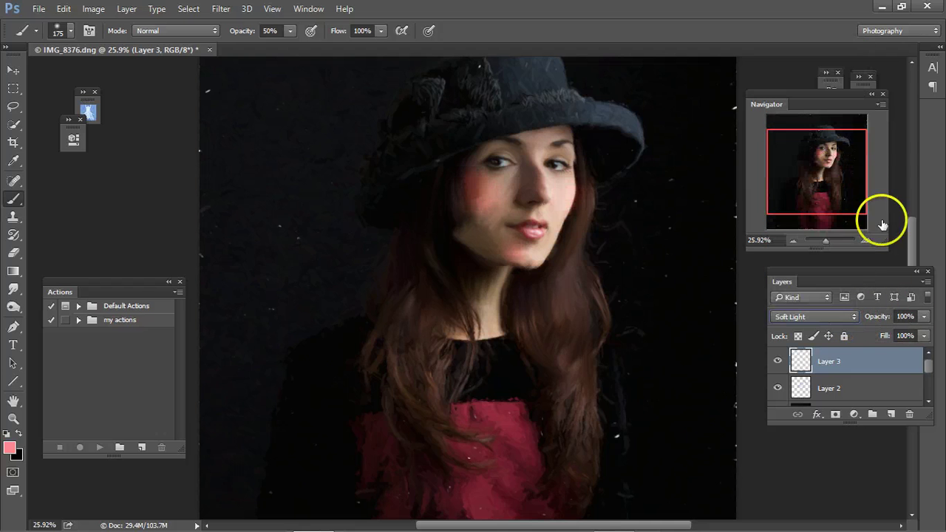
pyautogui.click(920, 317)
pyautogui.moveTo(926, 334); pyautogui.dragTo(923, 334)
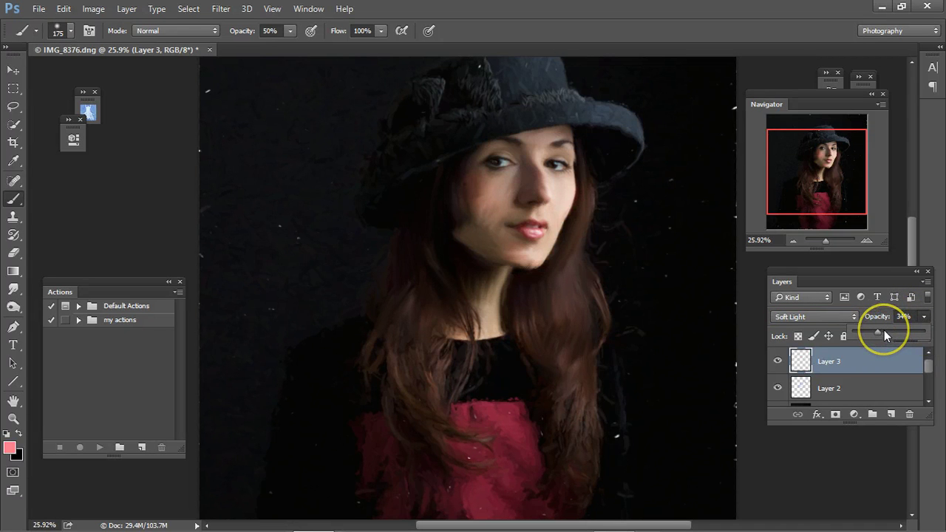
# - Apply the Raw Linen paper texture over the image in Overlay mode using the Adobe Paper Texture Pro extension
pyautogui.click(87, 110)
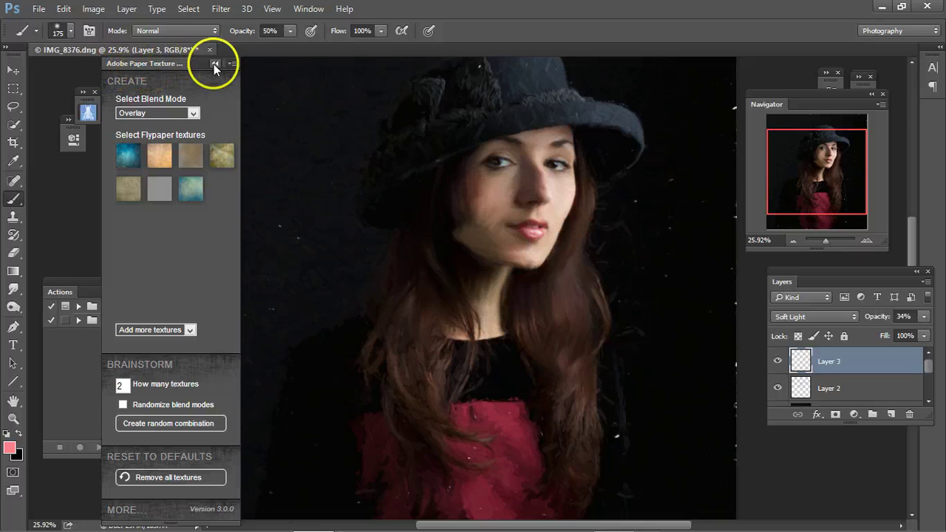
pyautogui.click(128, 185)
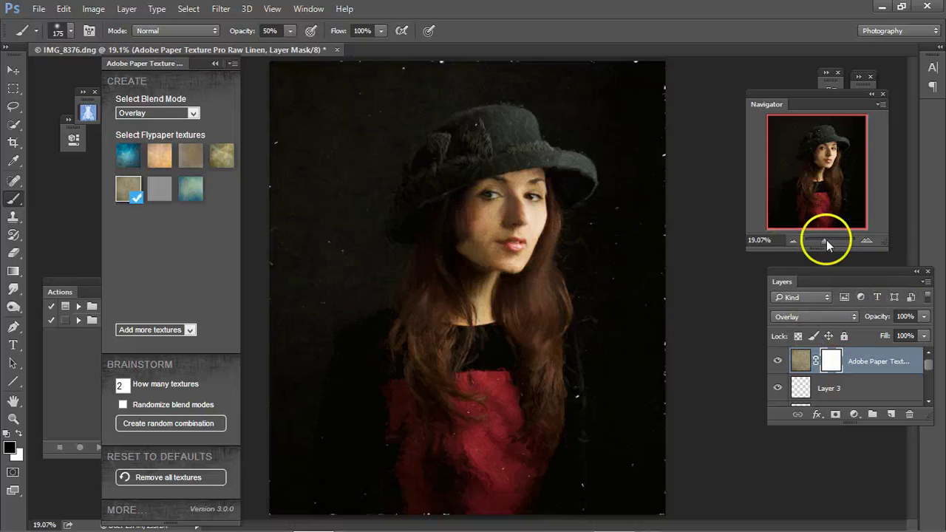
pyautogui.moveTo(825, 240); pyautogui.dragTo(827, 241)
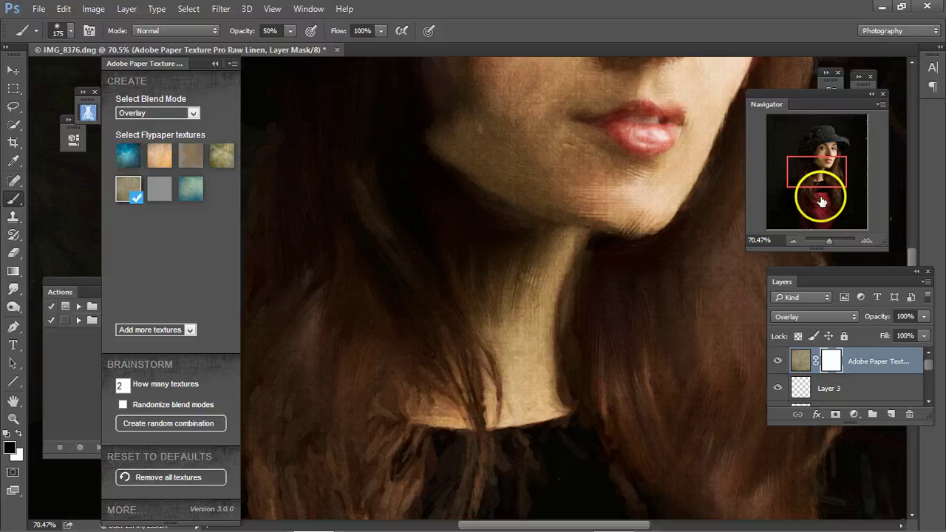
pyautogui.moveTo(821, 201); pyautogui.dragTo(820, 160)
pyautogui.click(413, 263)
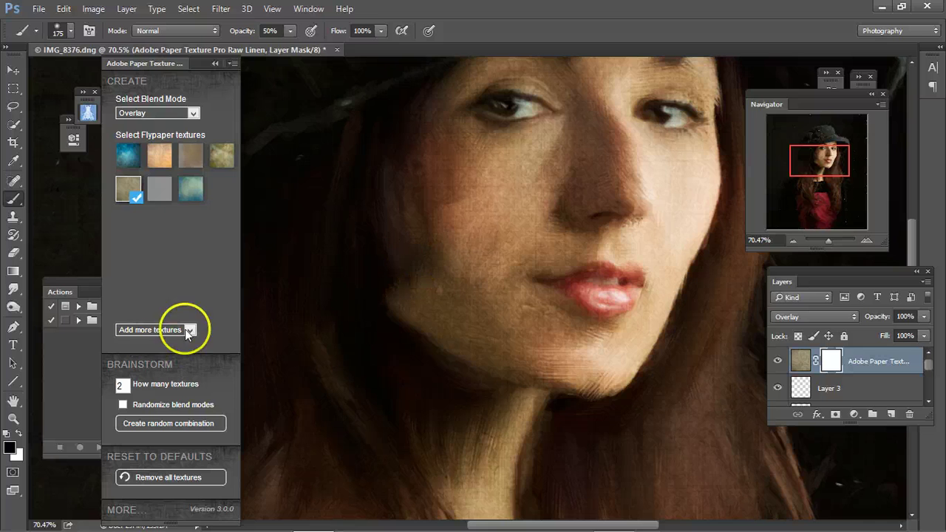
pyautogui.click(213, 66)
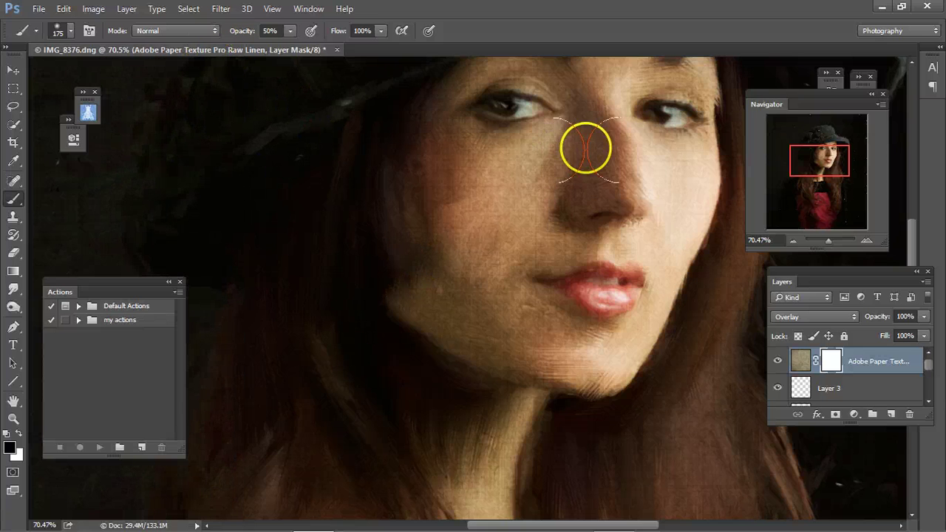
# - Paint black at 50% opacity on the texture layer's mask to reduce the linen texture over the face and neck
pyautogui.click(586, 125)
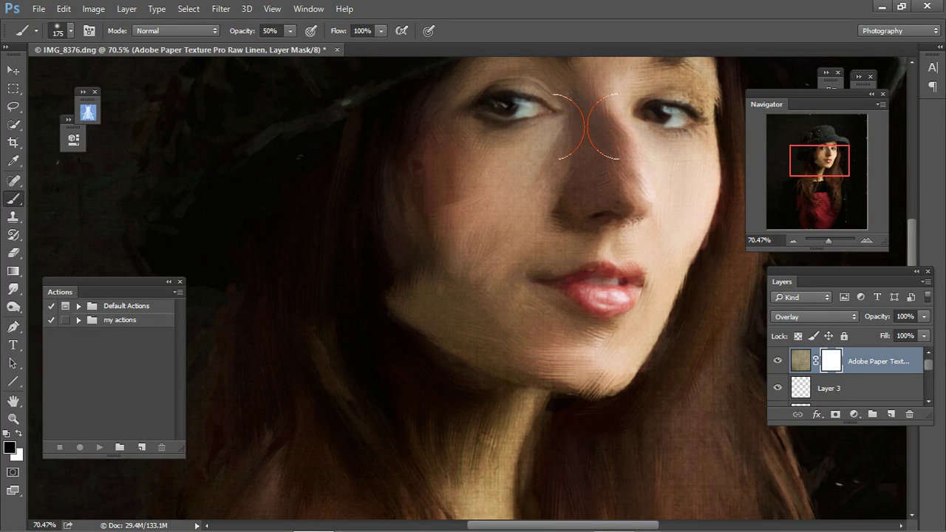
pyautogui.moveTo(586, 127)
pyautogui.mouseDown()
pyautogui.moveTo(686, 89)
pyautogui.moveTo(618, 101)
pyautogui.moveTo(607, 159)
pyautogui.moveTo(596, 115)
pyautogui.moveTo(457, 373)
pyautogui.moveTo(463, 458)
pyautogui.moveTo(483, 500)
pyautogui.moveTo(435, 422)
pyautogui.mouseUp()
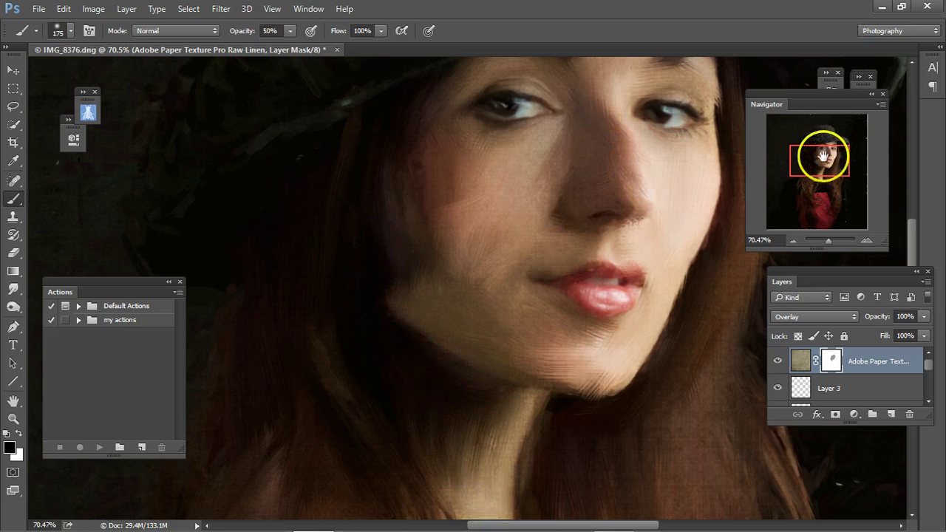
pyautogui.moveTo(822, 156)
pyautogui.mouseDown()
pyautogui.moveTo(834, 148)
pyautogui.moveTo(827, 196)
pyautogui.moveTo(814, 176)
pyautogui.moveTo(824, 175)
pyautogui.mouseUp()
pyautogui.click(638, 143)
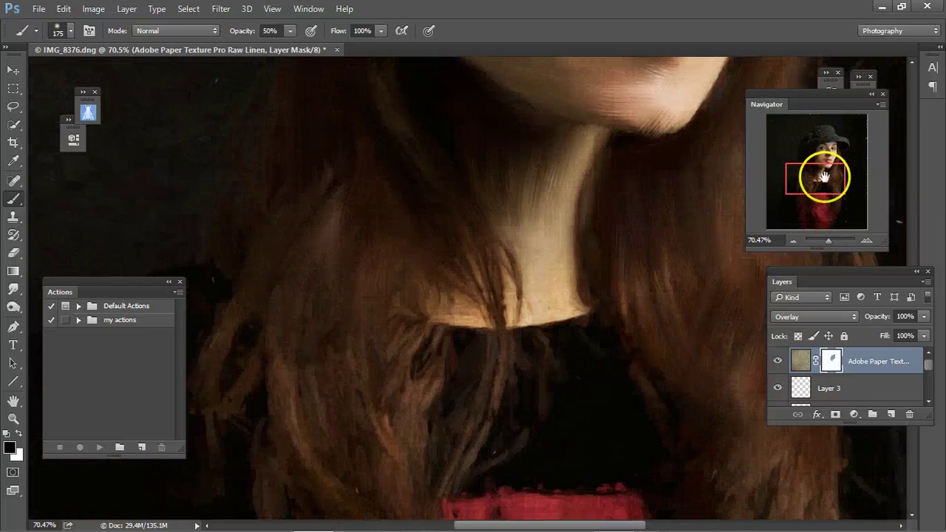
pyautogui.moveTo(550, 274)
pyautogui.mouseDown()
pyautogui.moveTo(470, 297)
pyautogui.moveTo(490, 307)
pyautogui.moveTo(570, 286)
pyautogui.mouseUp()
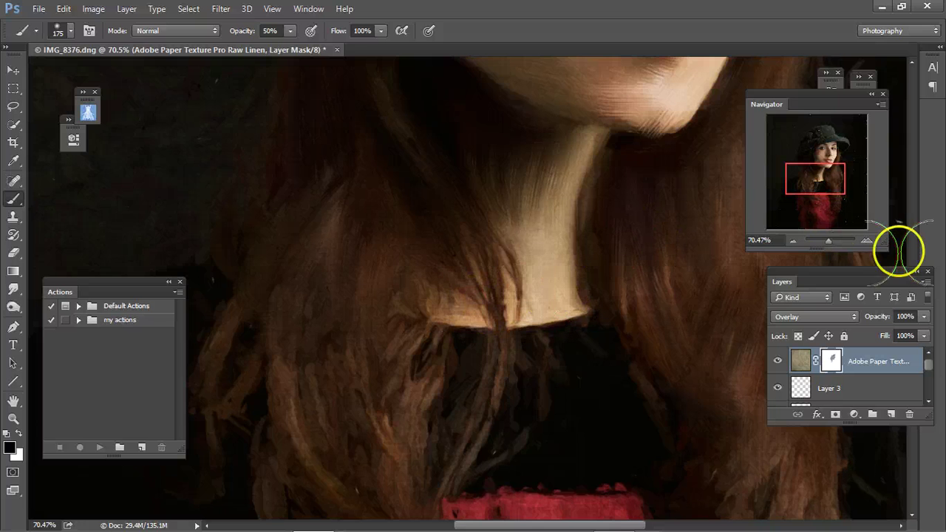
pyautogui.moveTo(830, 244); pyautogui.dragTo(834, 243)
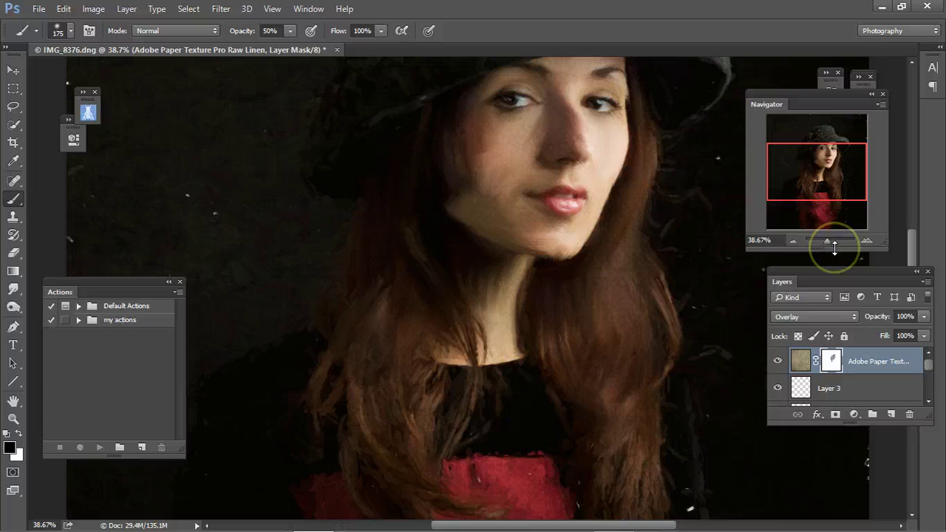